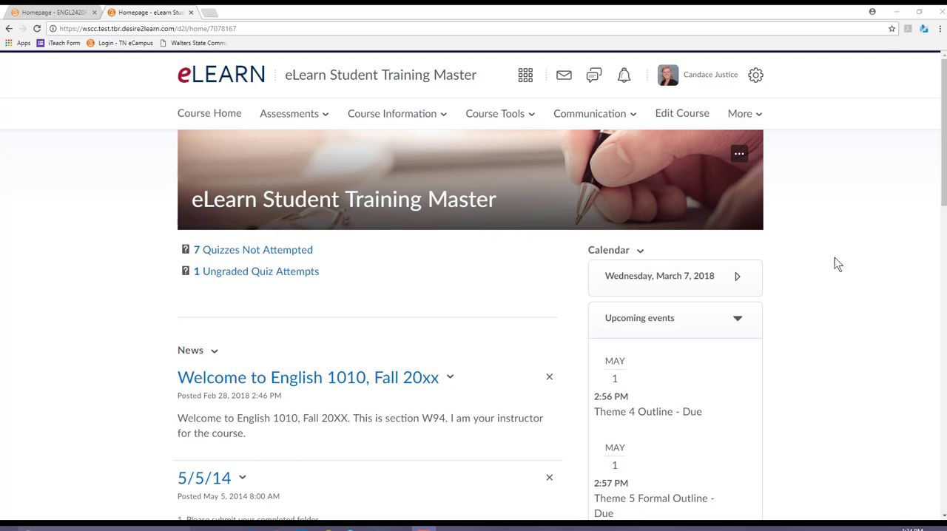
# Open the Import / Export / Copy Components tool from the course's administration page
pyautogui.click(689, 116)
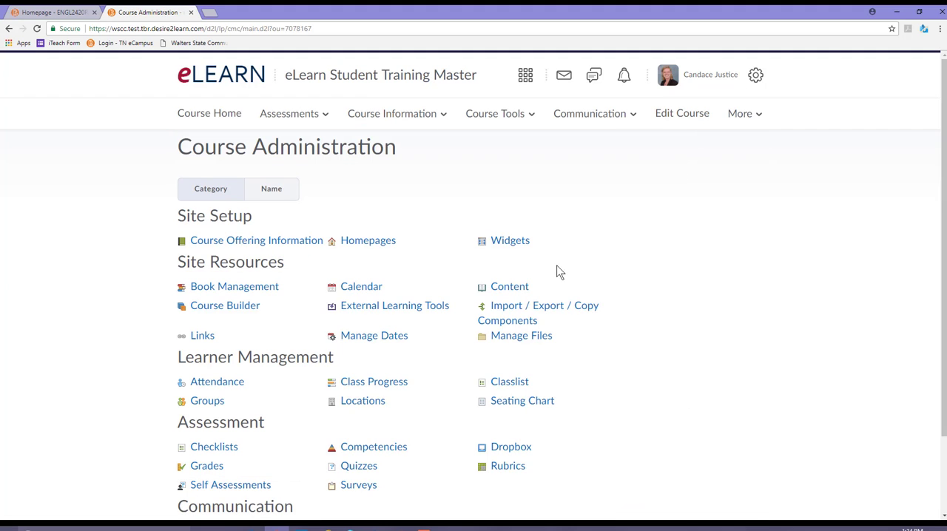
pyautogui.click(512, 317)
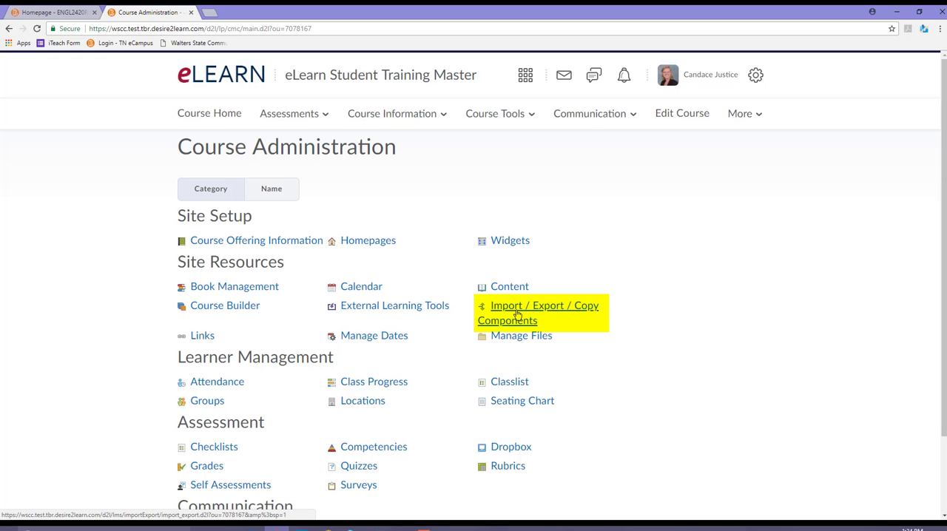
pyautogui.click(517, 314)
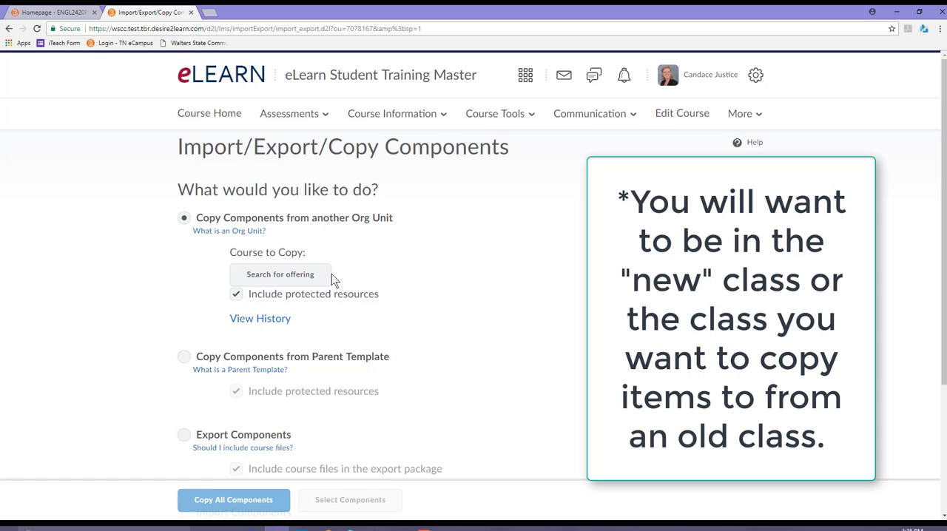
# Open the offering search for copying components from another org unit, widen its window, and search for ENGL 1010
pyautogui.click(306, 275)
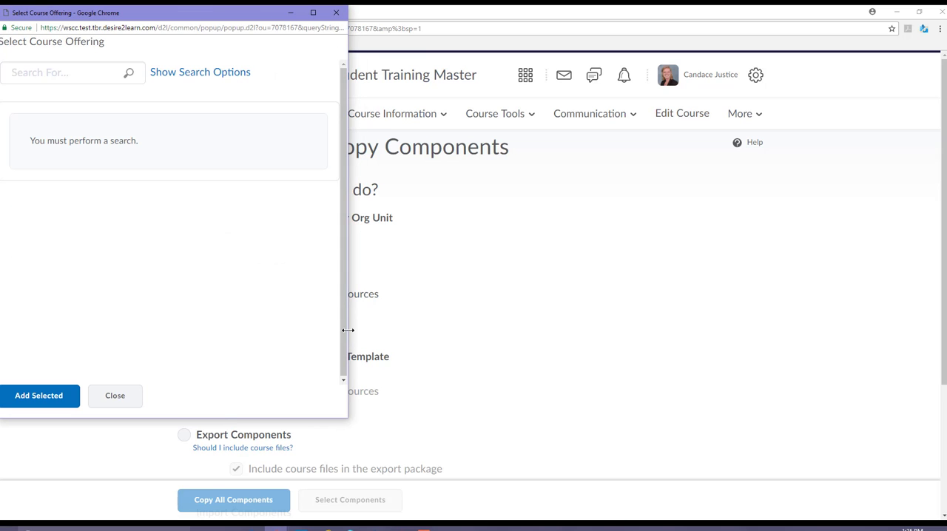
pyautogui.moveTo(348, 330); pyautogui.dragTo(462, 331)
pyautogui.click(98, 83)
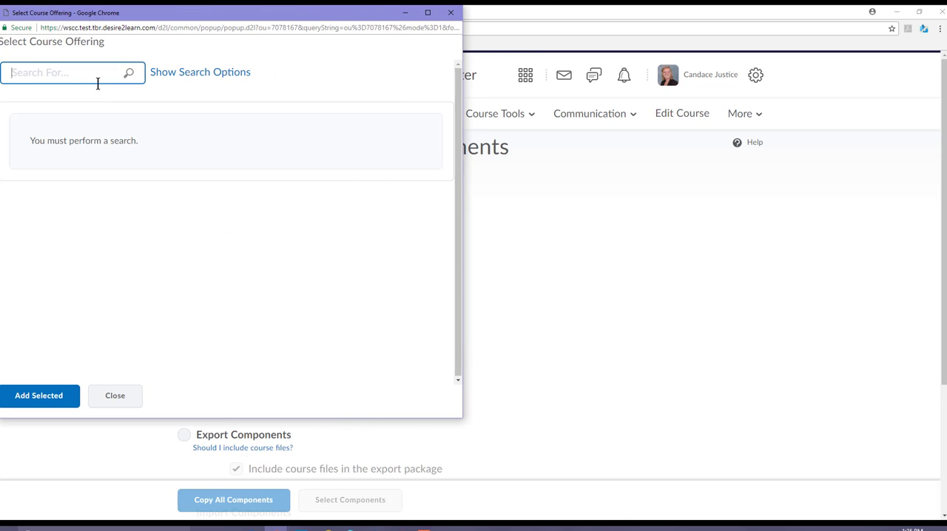
pyautogui.write('En')
pyautogui.press('BackSpace')
pyautogui.press('BackSpace')
pyautogui.write('ENGL 1010')
pyautogui.press('Return')
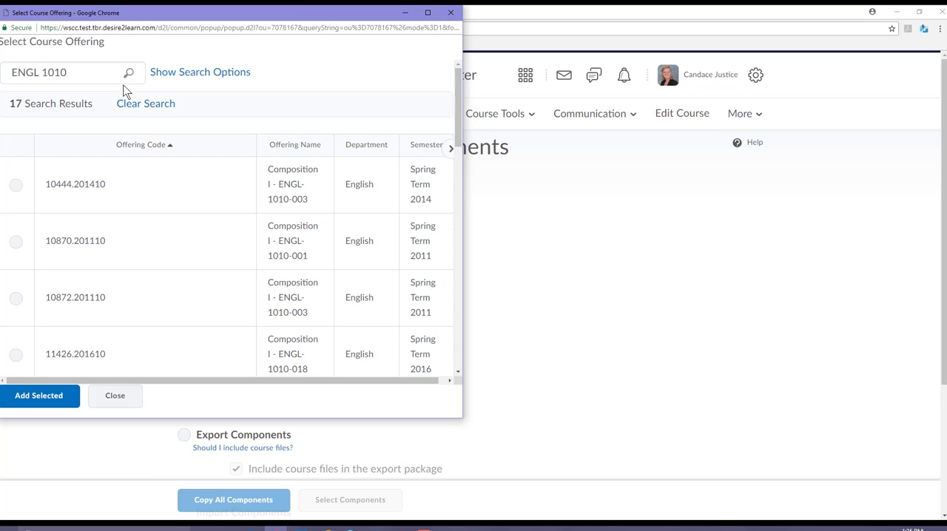
# Look through the found offerings and narrow the search to ENGL 1010-014
pyautogui.scroll(-10, 324, 241)
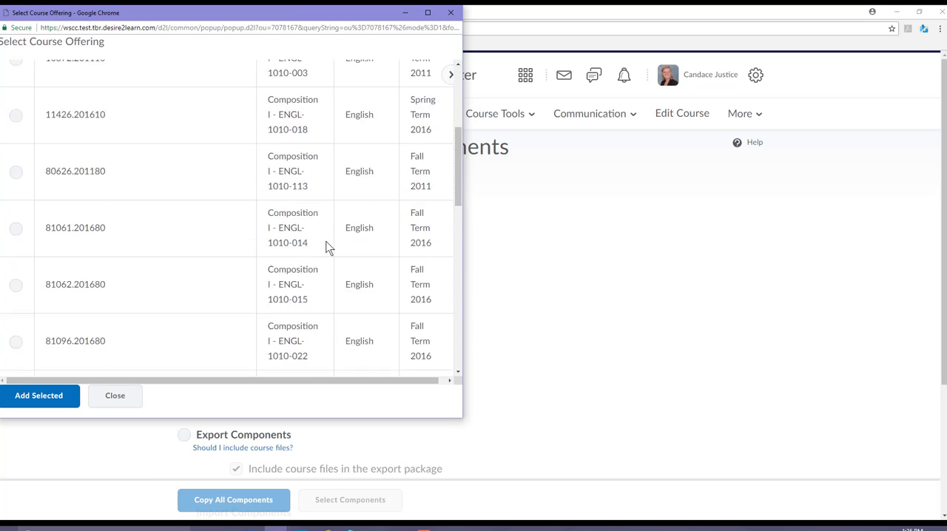
pyautogui.scroll(-4, 325, 252)
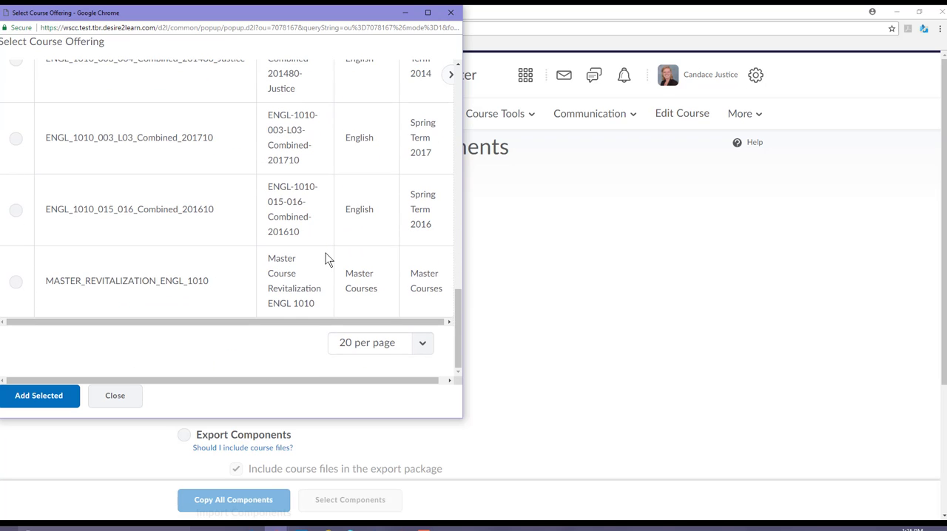
pyautogui.scroll(2, 328, 269)
pyautogui.scroll(12, 327, 269)
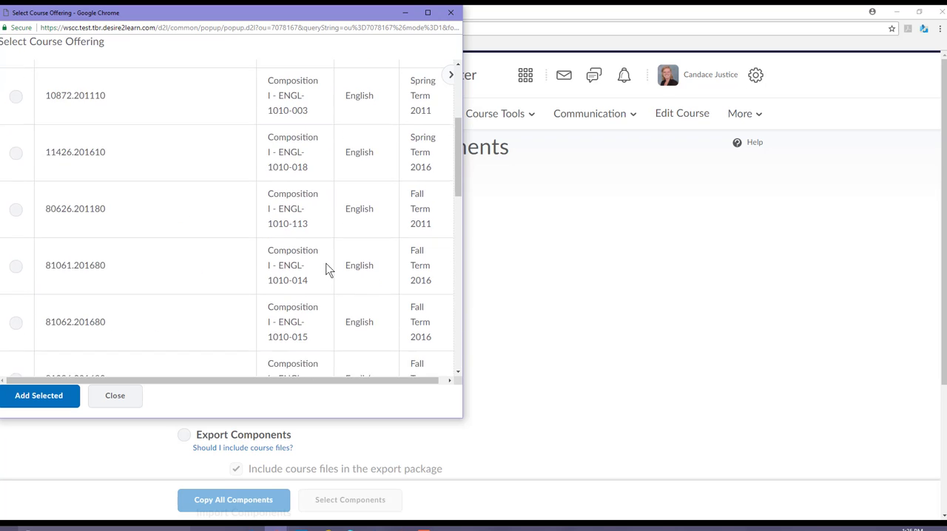
pyautogui.scroll(1, 326, 267)
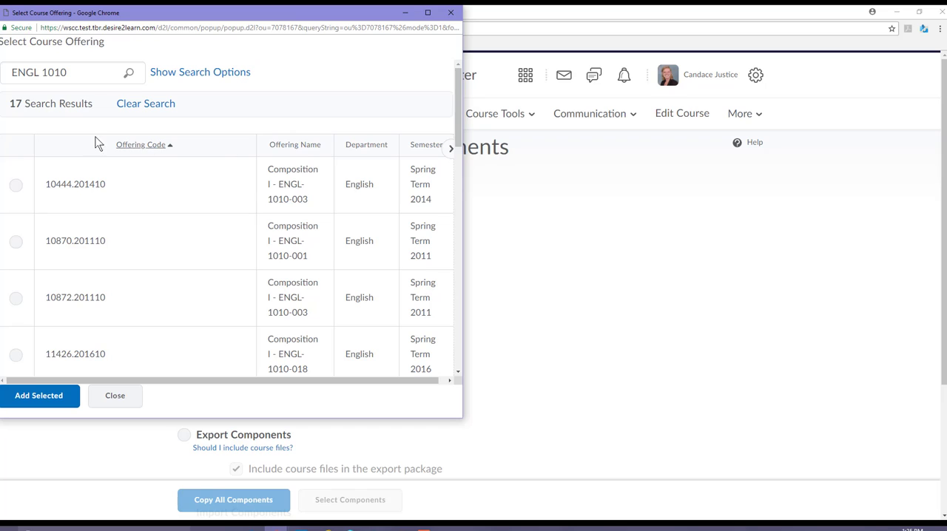
pyautogui.click(77, 73)
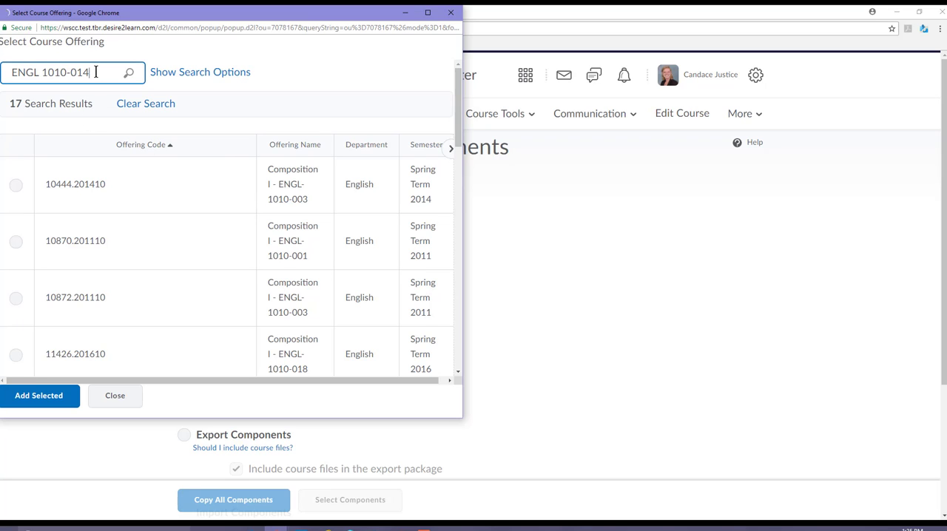
pyautogui.press('Return')
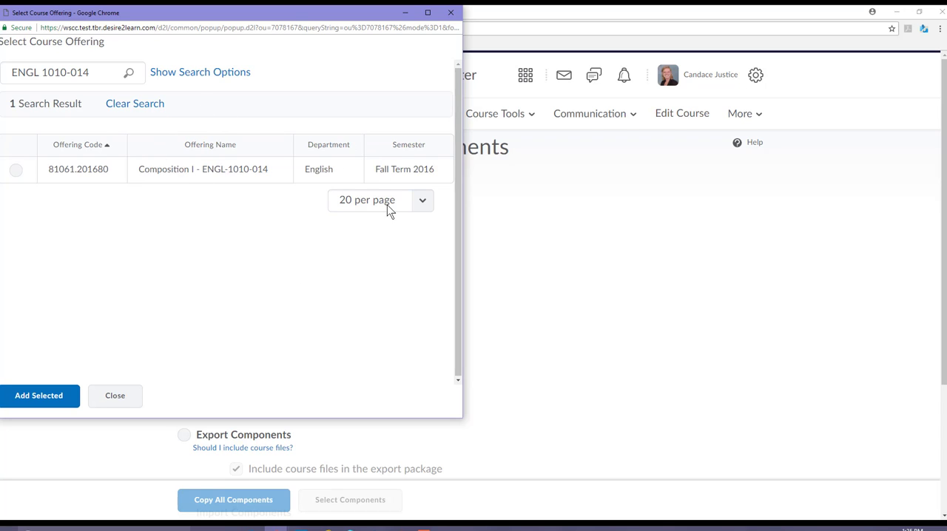
# Add Composition I - ENGL-1010-014 as the course to copy and proceed to selecting its components
pyautogui.click(16, 170)
pyautogui.click(54, 395)
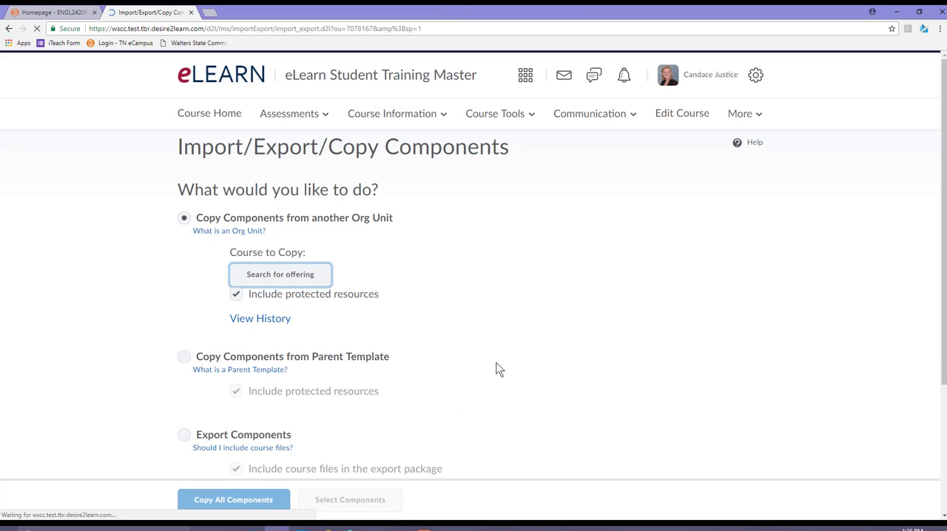
pyautogui.scroll(-3, 500, 323)
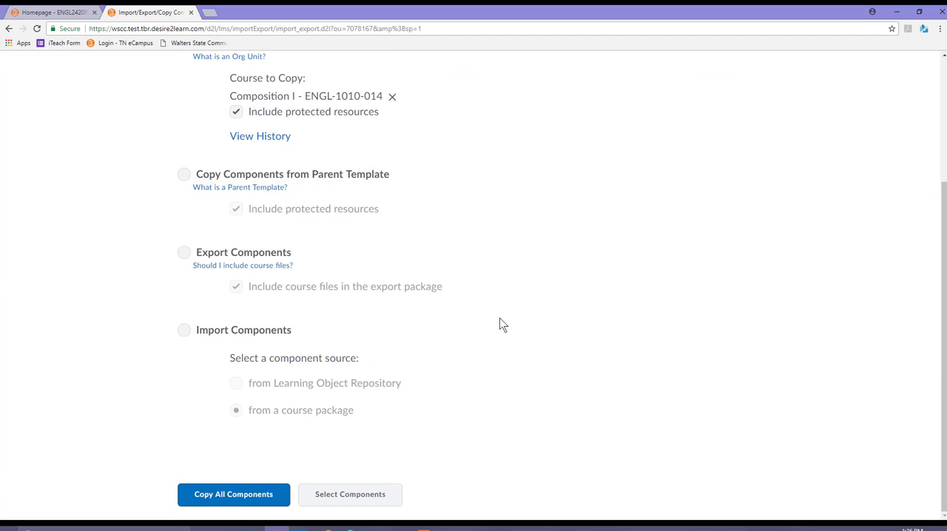
pyautogui.scroll(3, 444, 351)
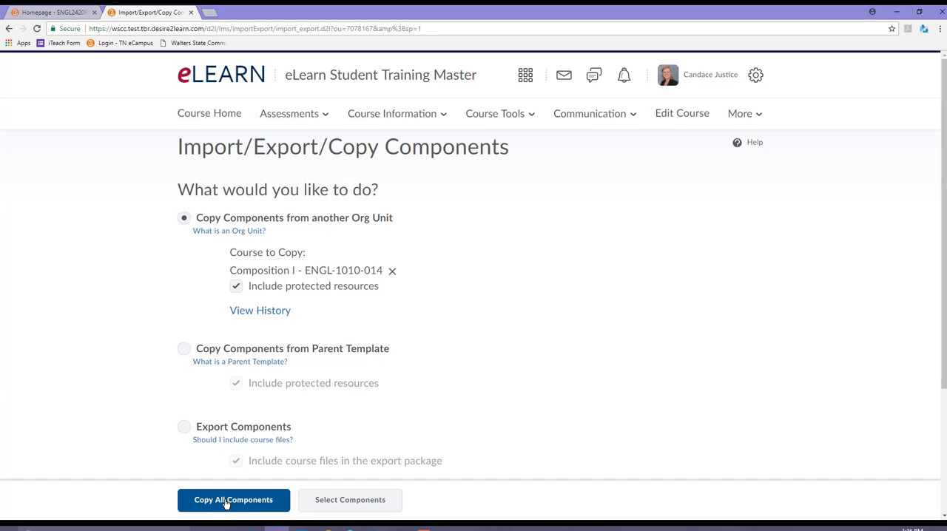
pyautogui.click(358, 502)
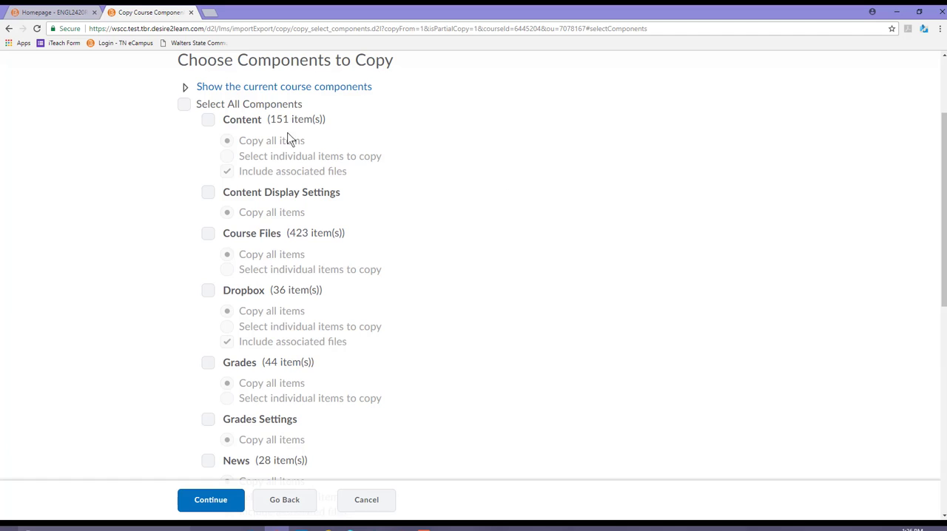
# Include the Content and Dropbox components in the copy, setting both to select individual items
pyautogui.click(209, 121)
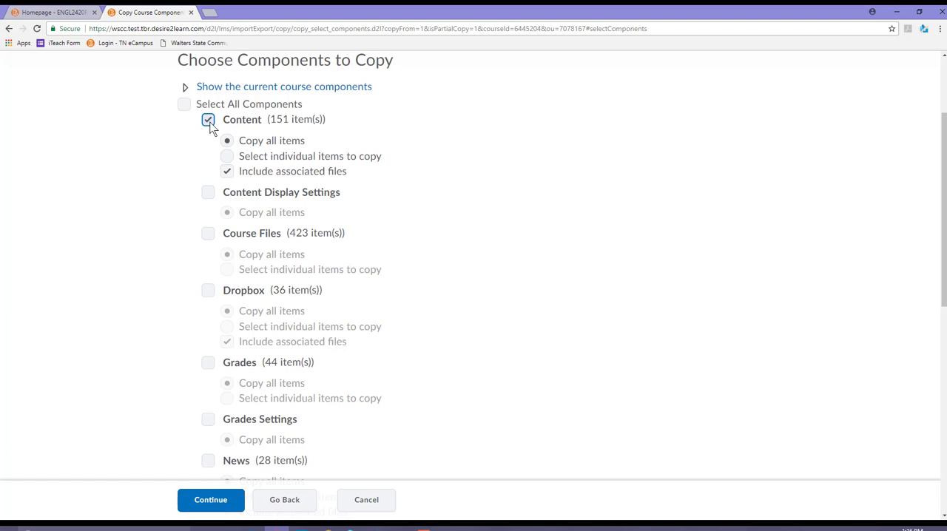
pyautogui.click(227, 156)
pyautogui.scroll(-1, 372, 212)
pyautogui.click(208, 240)
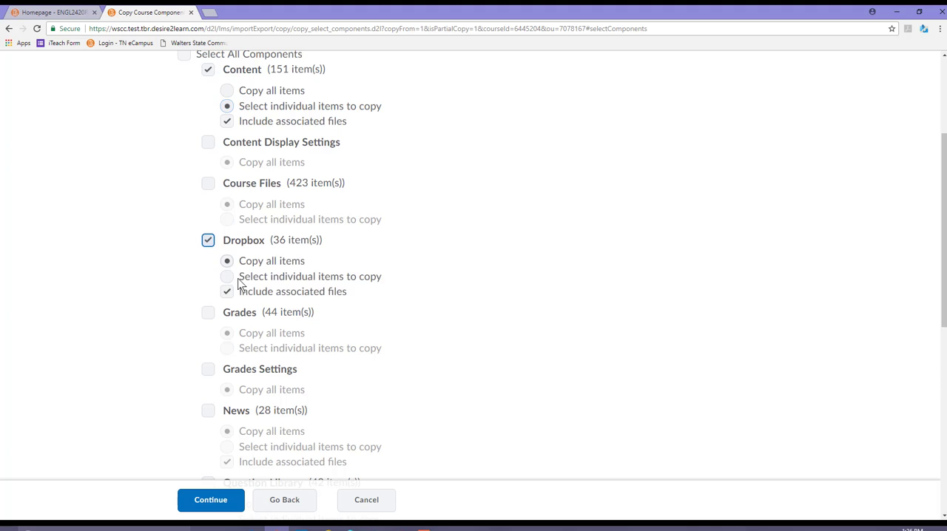
pyautogui.click(226, 276)
# Include Quizzes in the copy with individual item selection, and continue with the chosen components
pyautogui.scroll(-2, 397, 338)
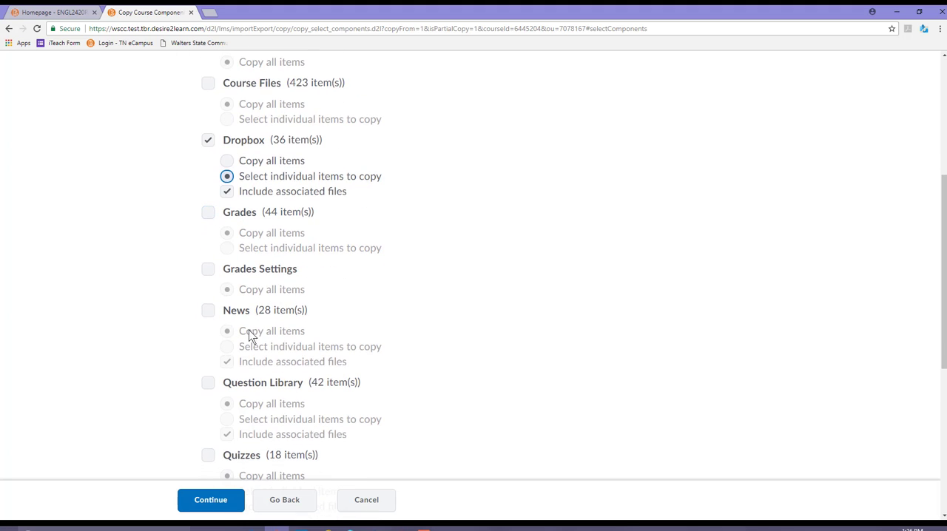
pyautogui.scroll(-1, 248, 336)
pyautogui.scroll(-2, 259, 384)
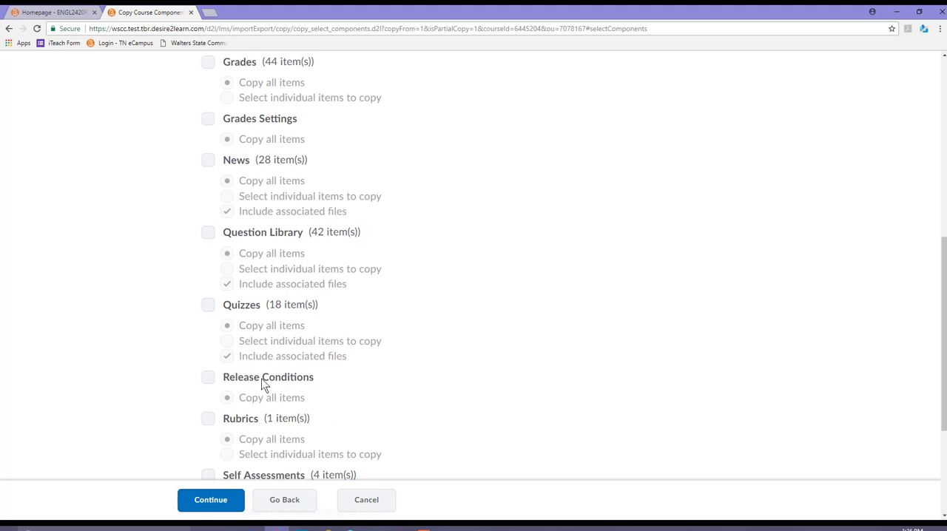
pyautogui.click(208, 305)
pyautogui.click(226, 341)
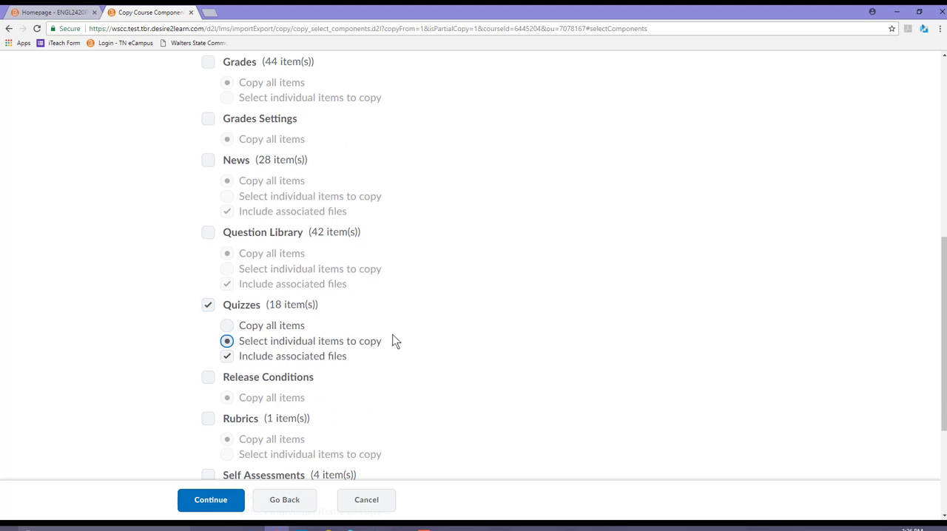
pyautogui.scroll(5, 397, 333)
pyautogui.scroll(-7, 402, 320)
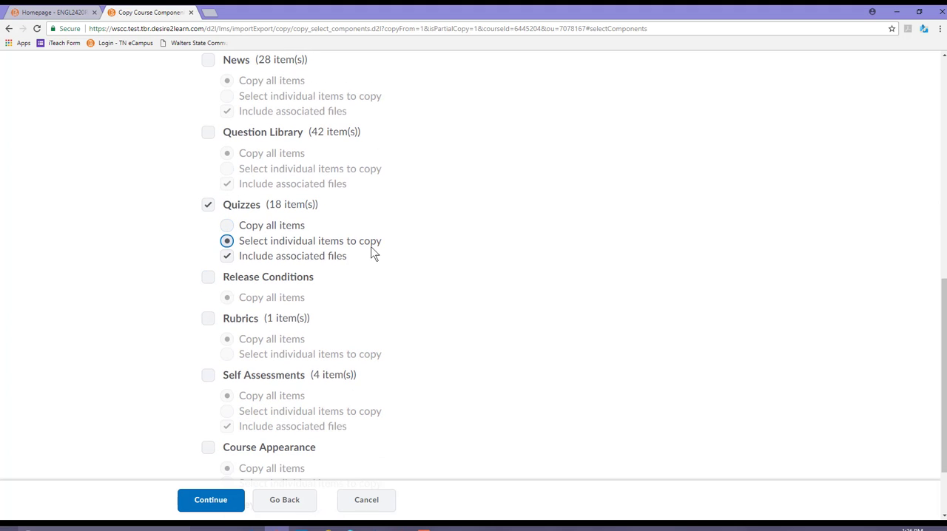
pyautogui.scroll(2, 392, 309)
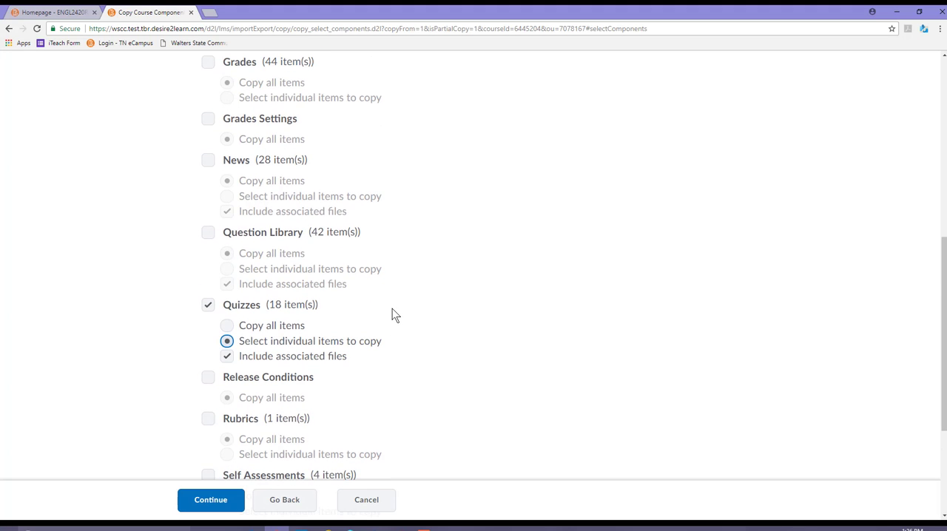
pyautogui.scroll(2, 304, 376)
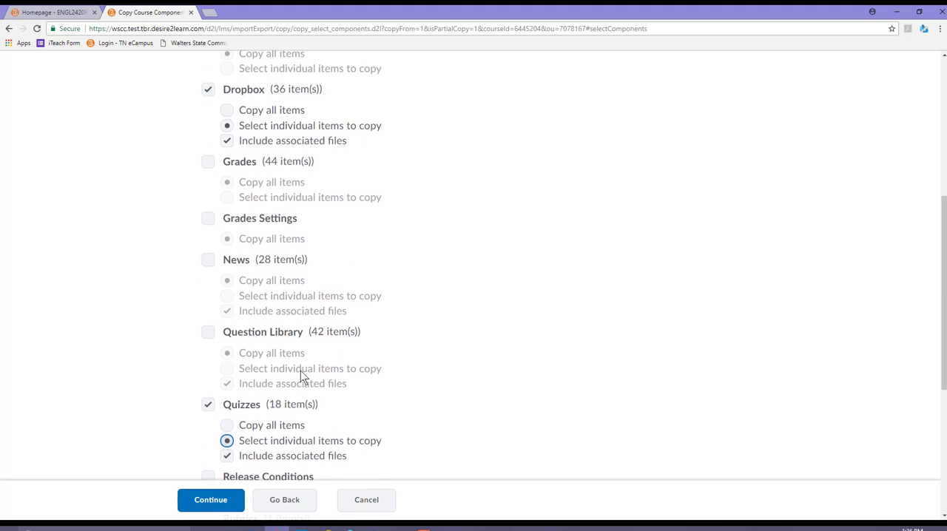
pyautogui.click(207, 503)
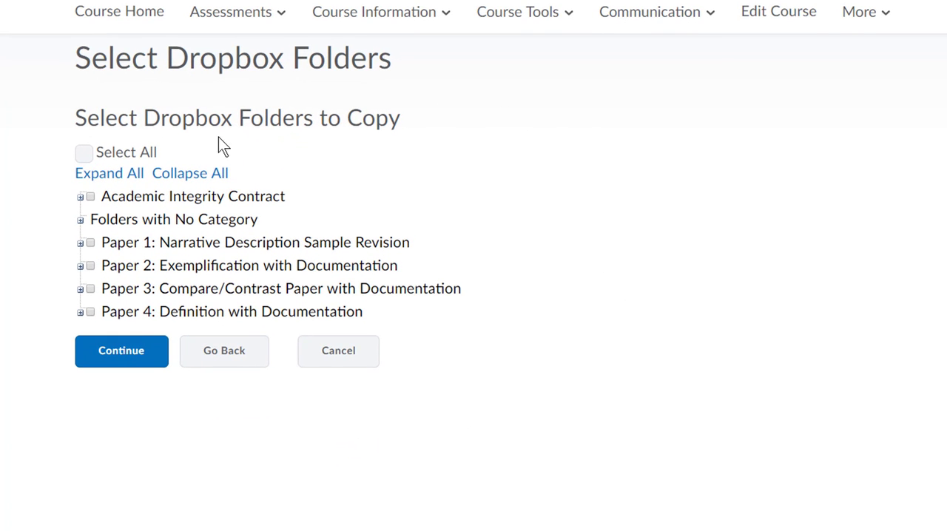
# Choose the Final Description Paper (Sample Revised) folder under Paper 1 as the Dropbox folder to copy and continue
pyautogui.click(80, 198)
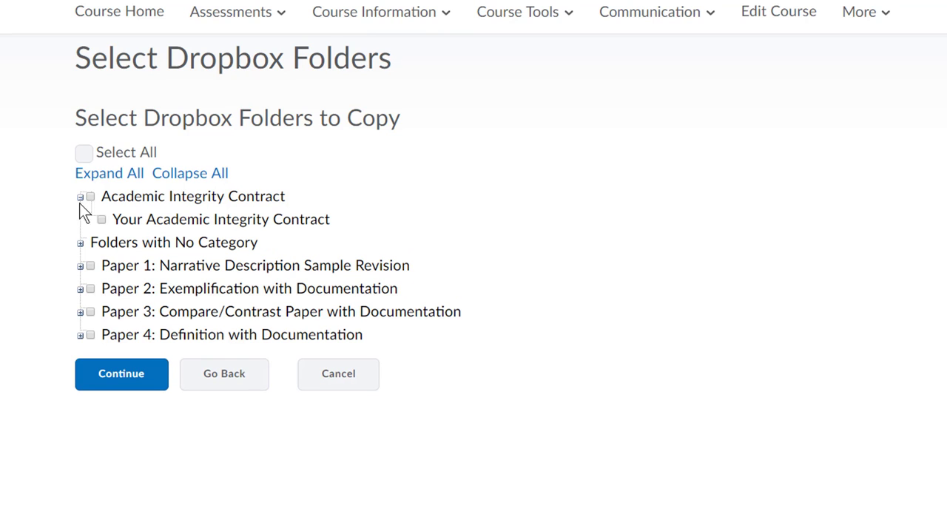
pyautogui.click(80, 243)
pyautogui.scroll(-1, 400, 153)
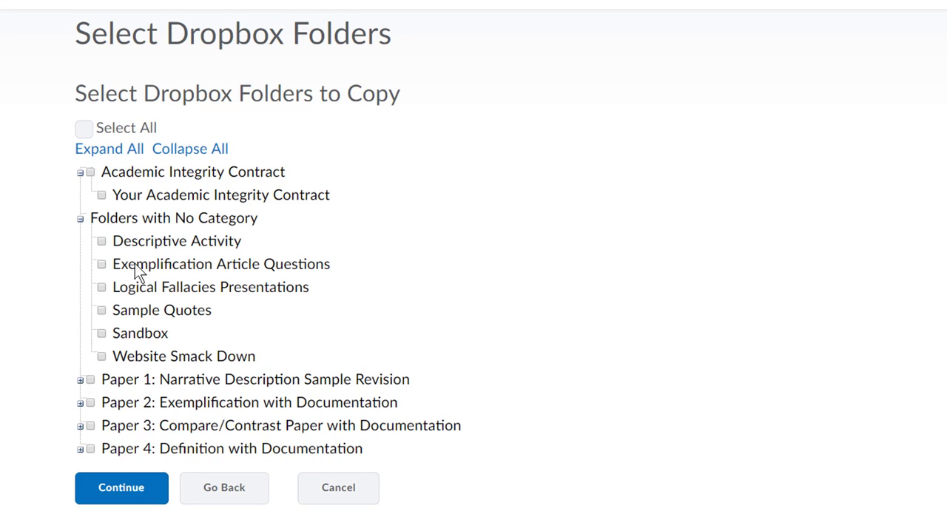
pyautogui.click(80, 380)
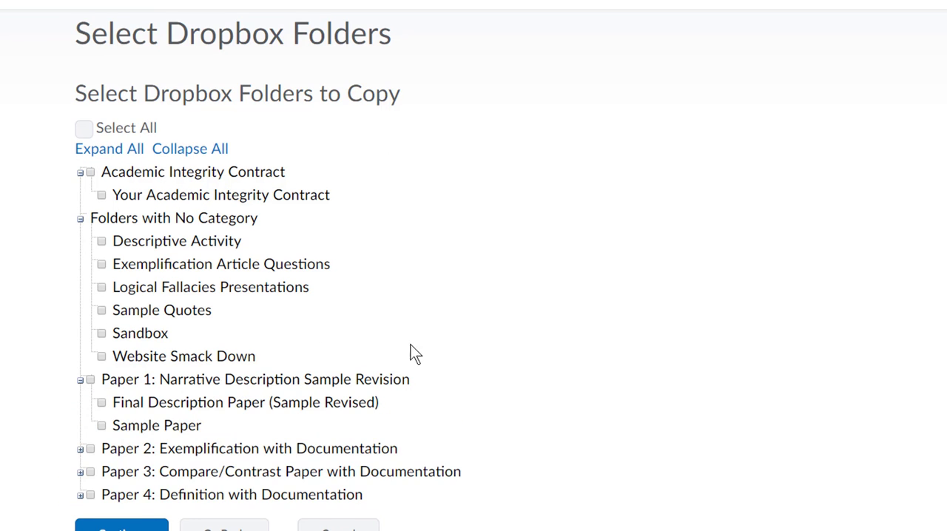
pyautogui.scroll(-2, 296, 348)
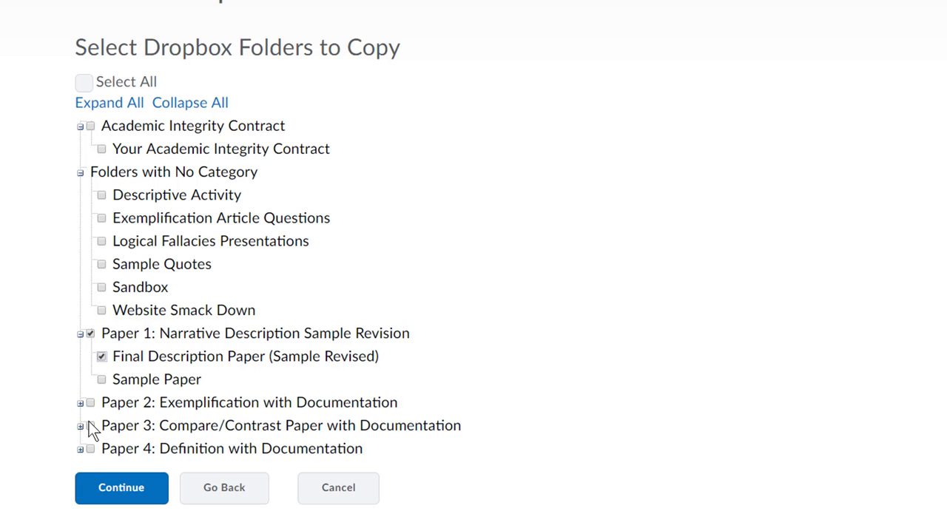
pyautogui.click(80, 403)
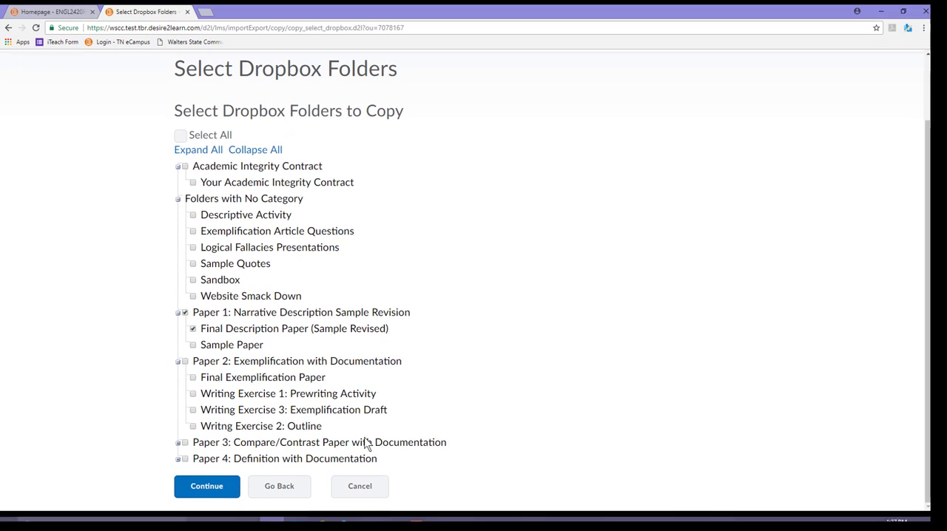
pyautogui.click(122, 488)
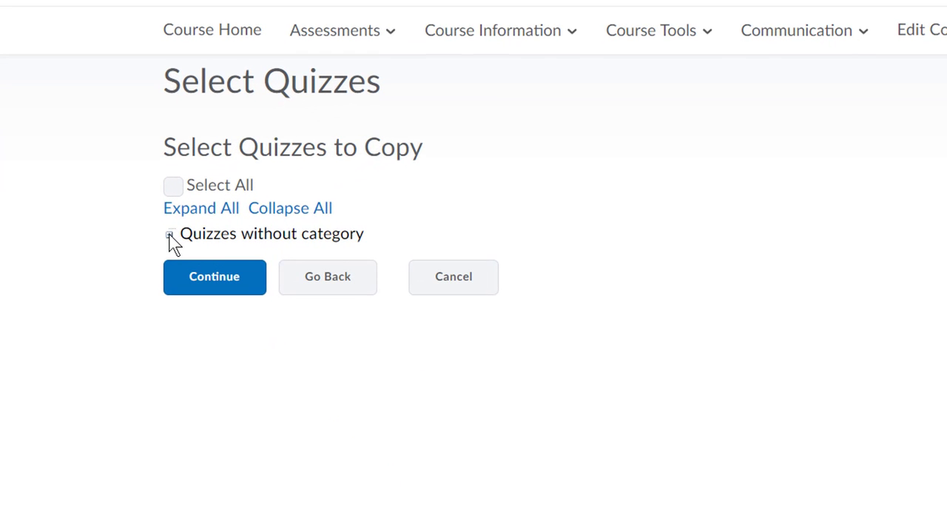
# Select Quiz 10: Western Cultures and Quiz 10: Syllabus Review Quiz from the uncategorized quizzes to copy, and continue
pyautogui.click(170, 236)
pyautogui.scroll(-2, 570, 277)
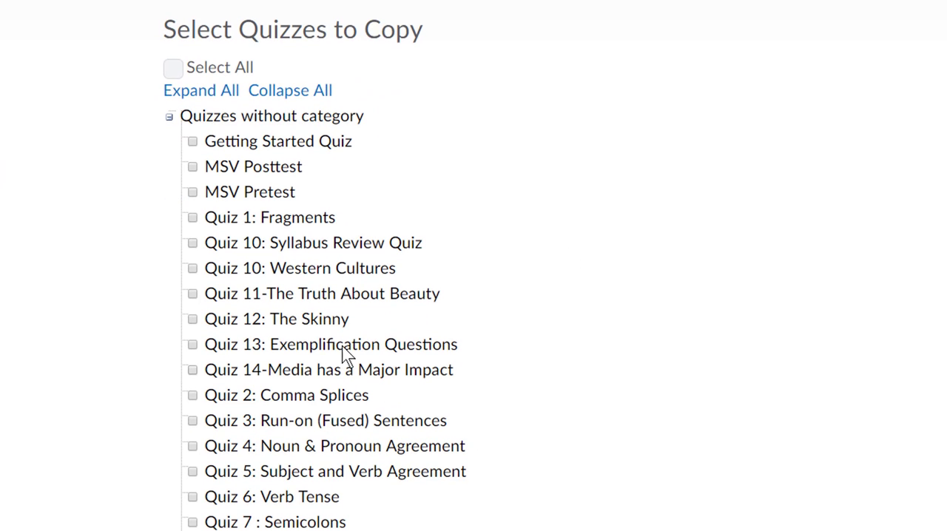
pyautogui.click(192, 268)
pyautogui.click(317, 244)
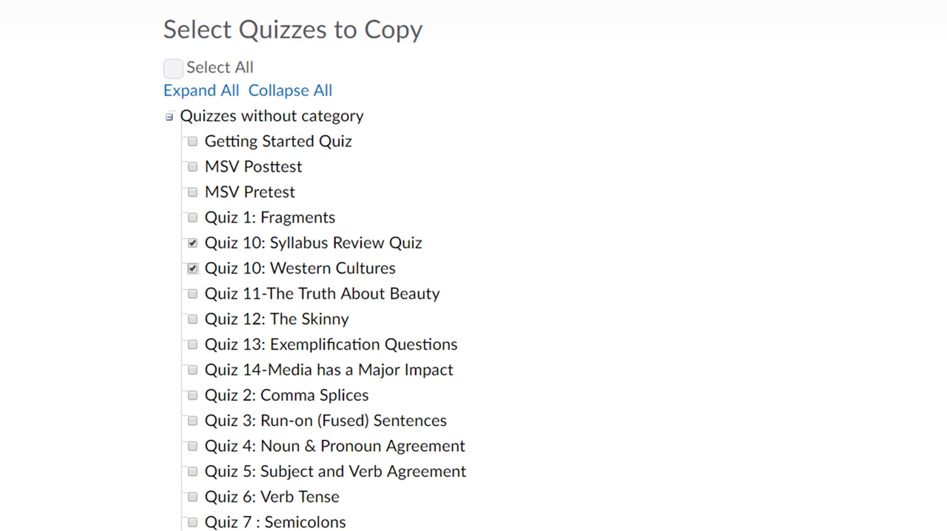
pyautogui.click(237, 488)
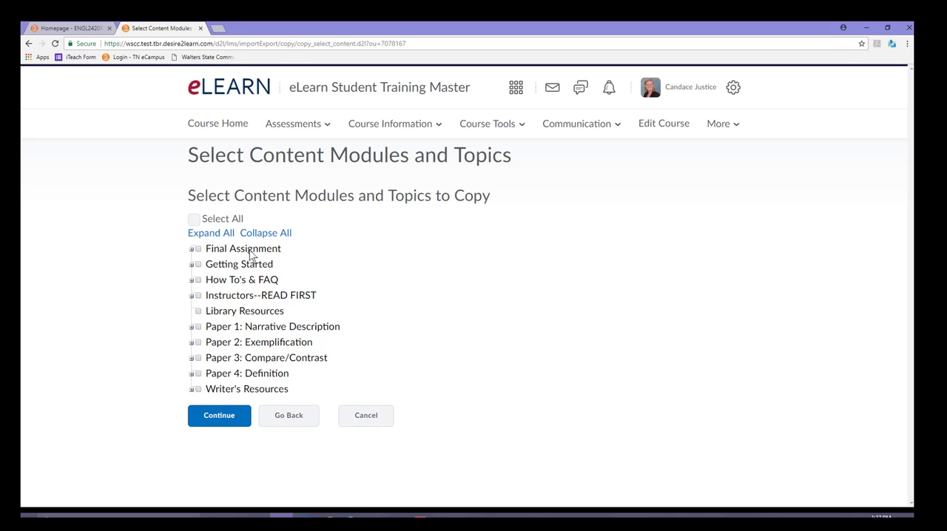
# Select individual Getting Started topics, including Academic Integrity Contract and Core Competencies and SLO's, as the content to copy, and finish the copy
pyautogui.click(191, 264)
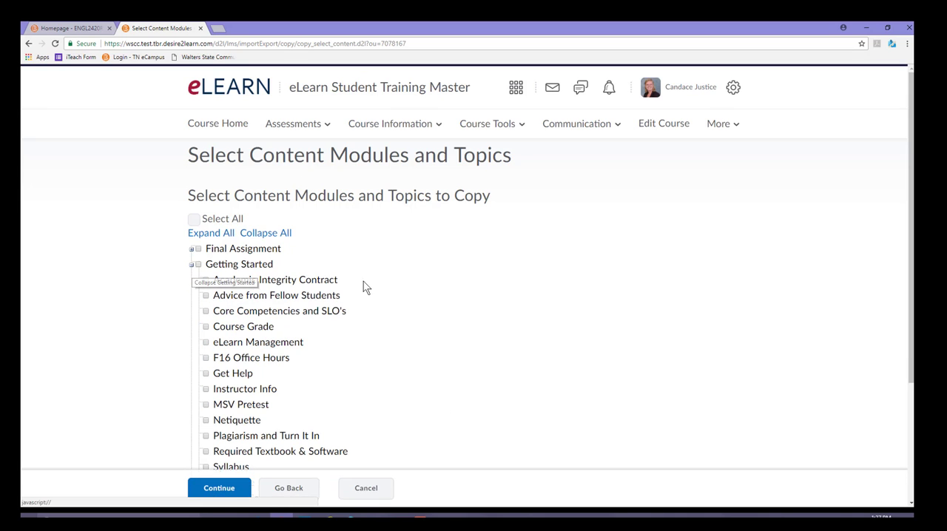
pyautogui.scroll(-2, 435, 302)
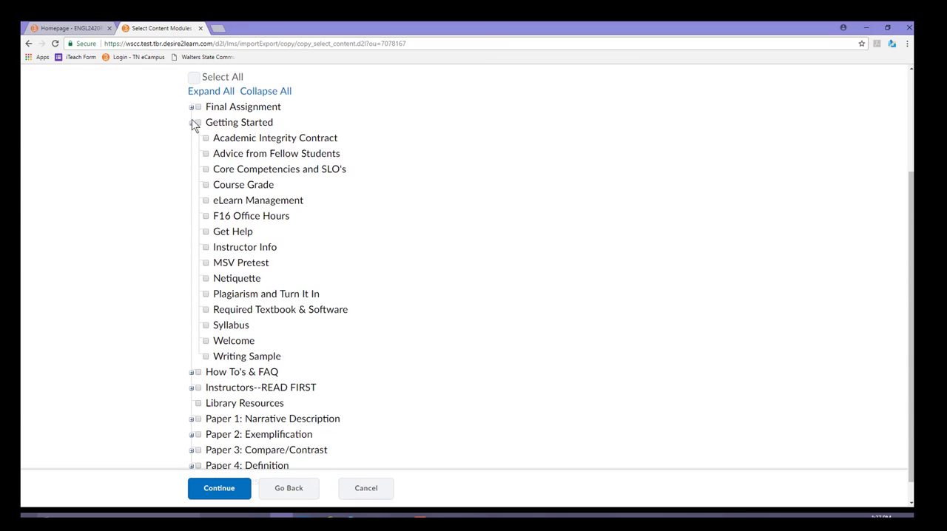
pyautogui.click(205, 247)
pyautogui.click(205, 216)
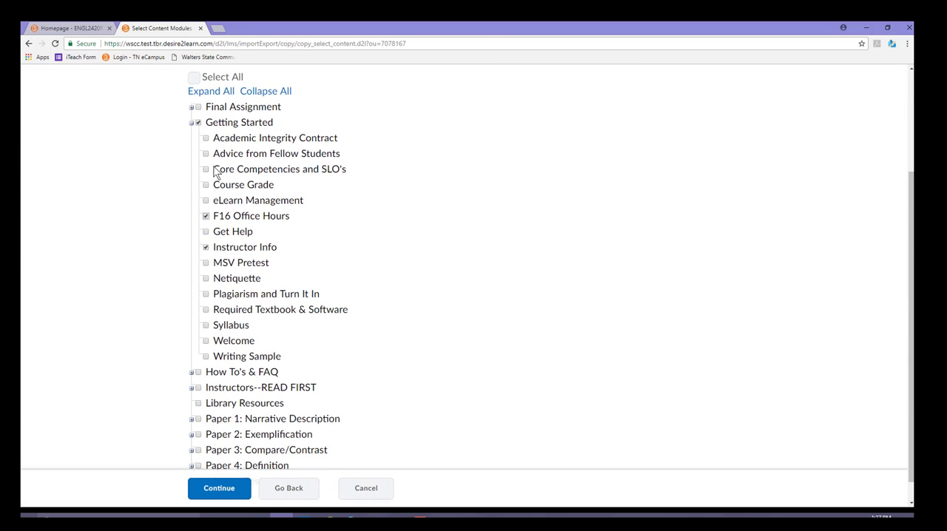
pyautogui.click(198, 123)
pyautogui.click(206, 139)
pyautogui.click(206, 171)
pyautogui.click(229, 490)
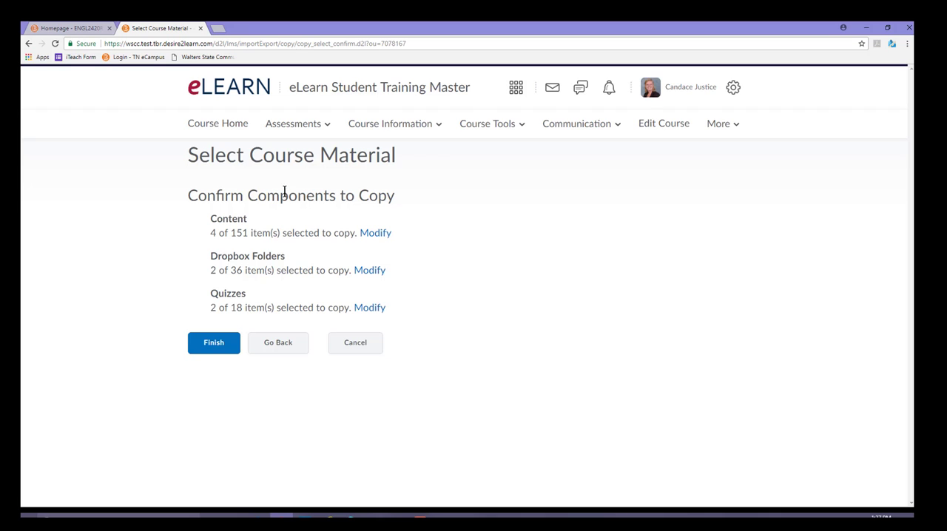
pyautogui.click(213, 344)
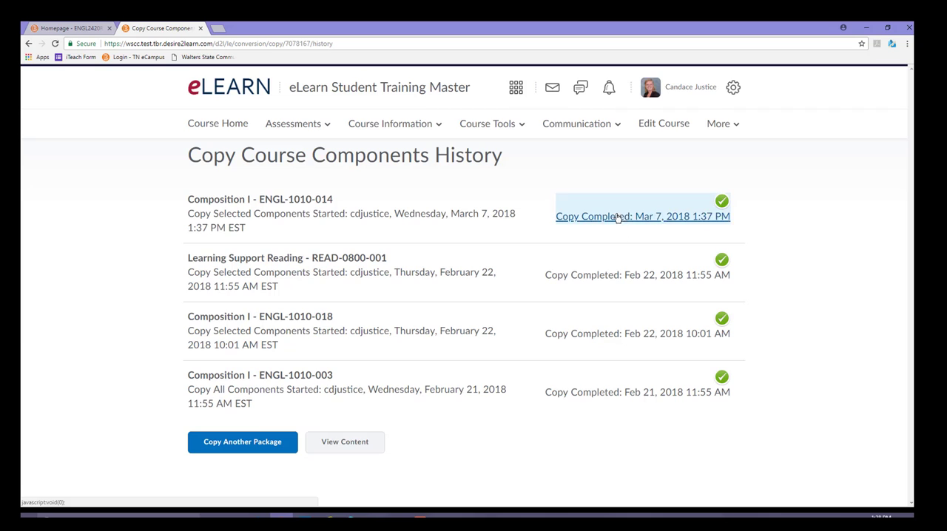
# Return to Import/Export/Copy Components and start an export of the course's components with course files included
pyautogui.click(382, 125)
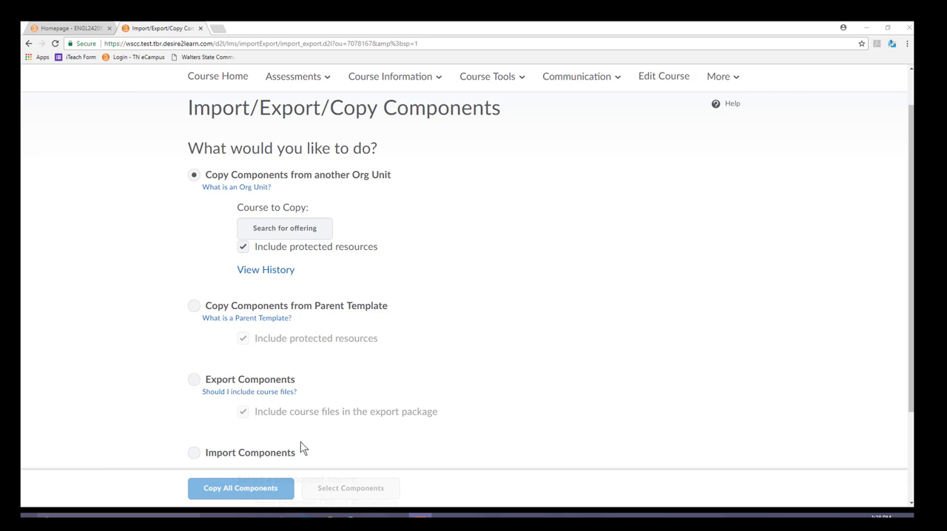
pyautogui.scroll(-1, 560, 241)
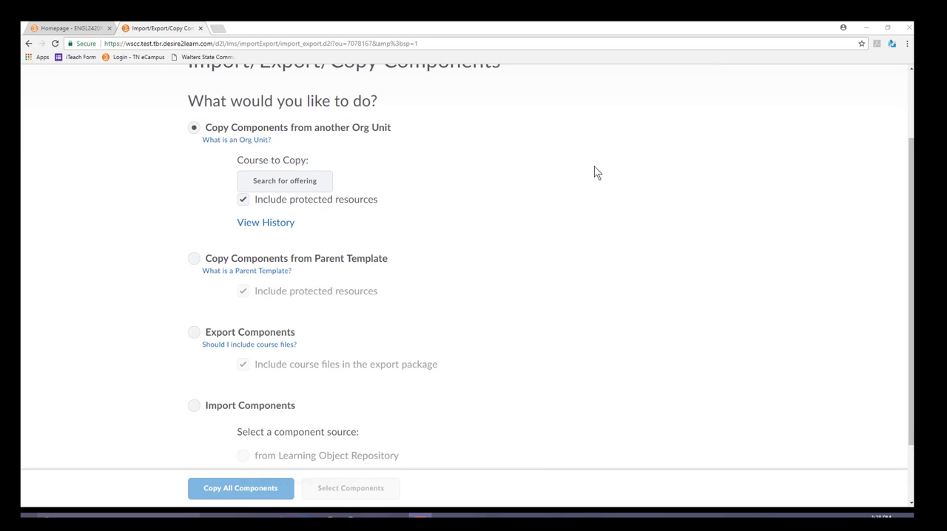
pyautogui.scroll(-1, 607, 158)
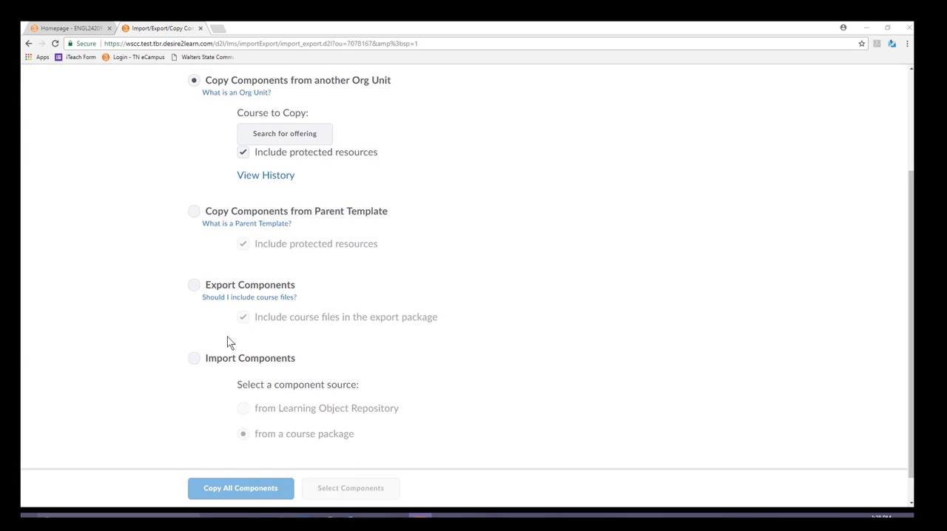
pyautogui.click(194, 289)
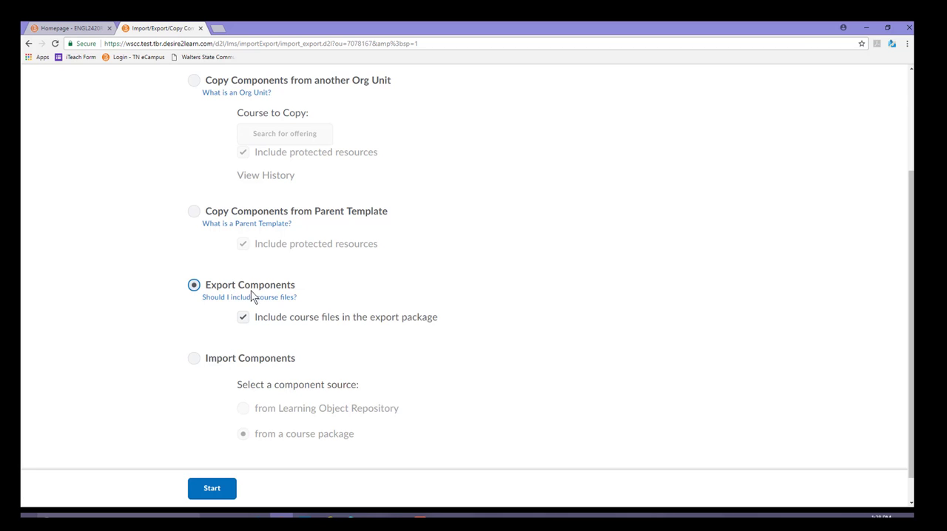
pyautogui.click(221, 494)
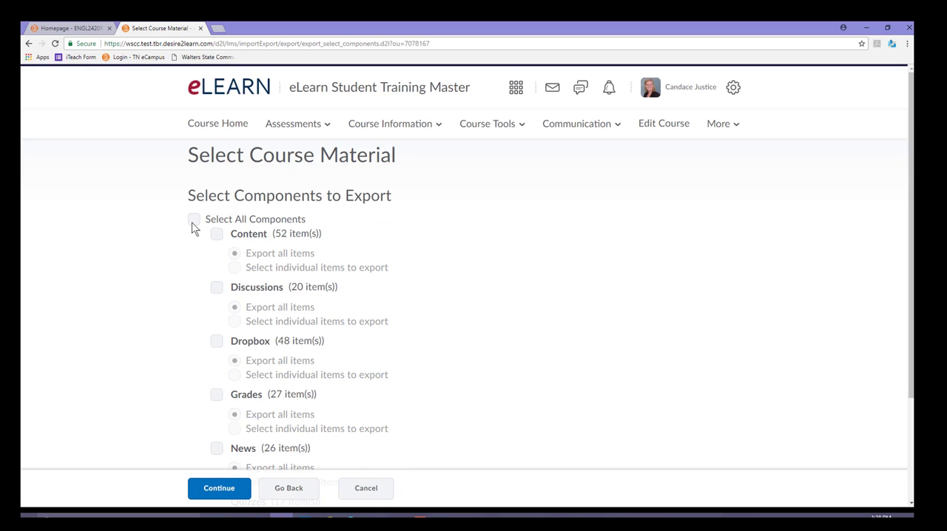
# Export all items of every course component, including course files in the package, and finish the export
pyautogui.click(193, 221)
pyautogui.scroll(-2, 546, 257)
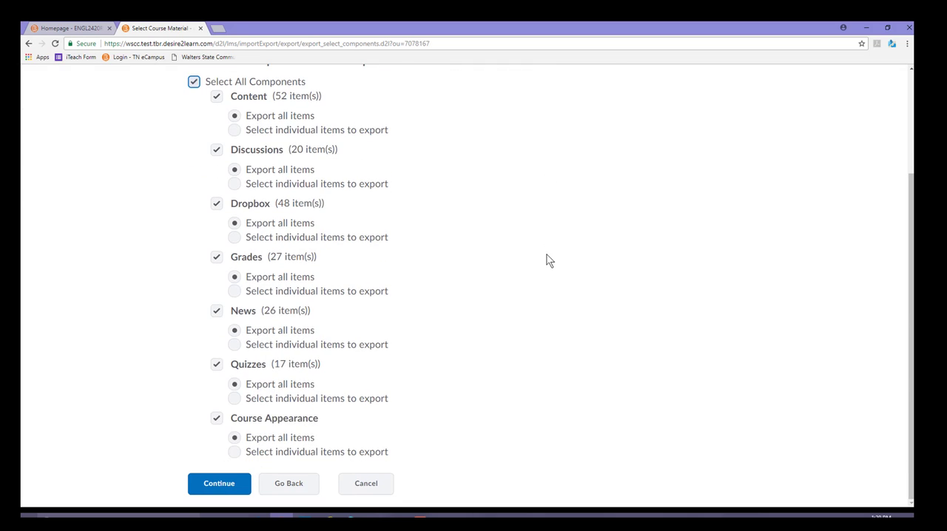
pyautogui.click(220, 485)
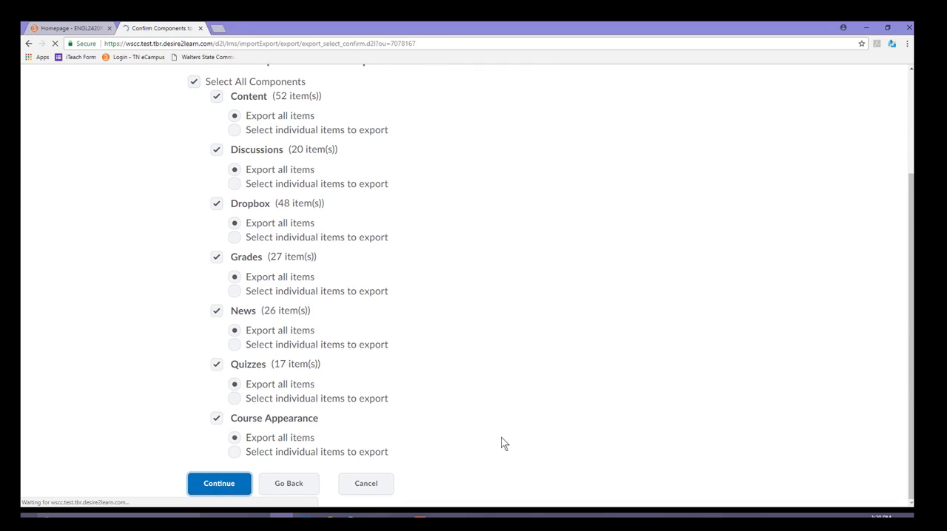
pyautogui.scroll(-2, 279, 412)
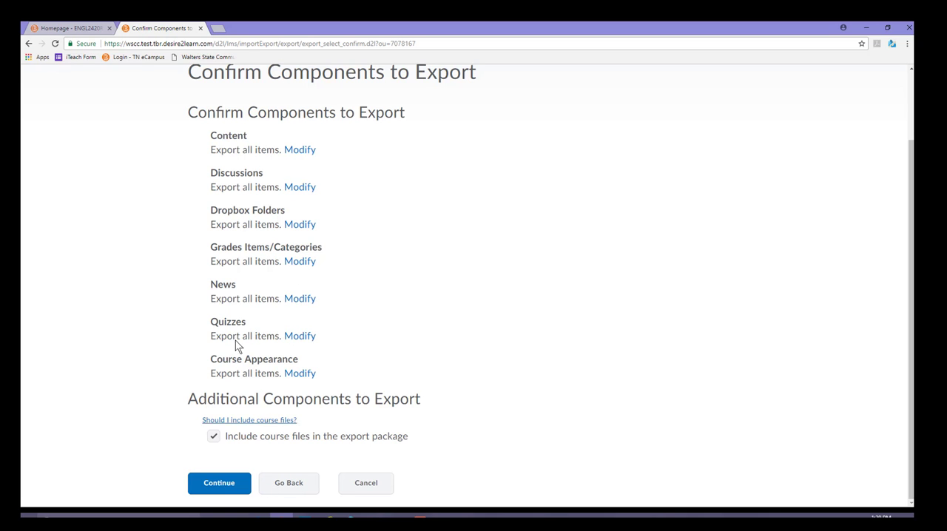
pyautogui.click(219, 487)
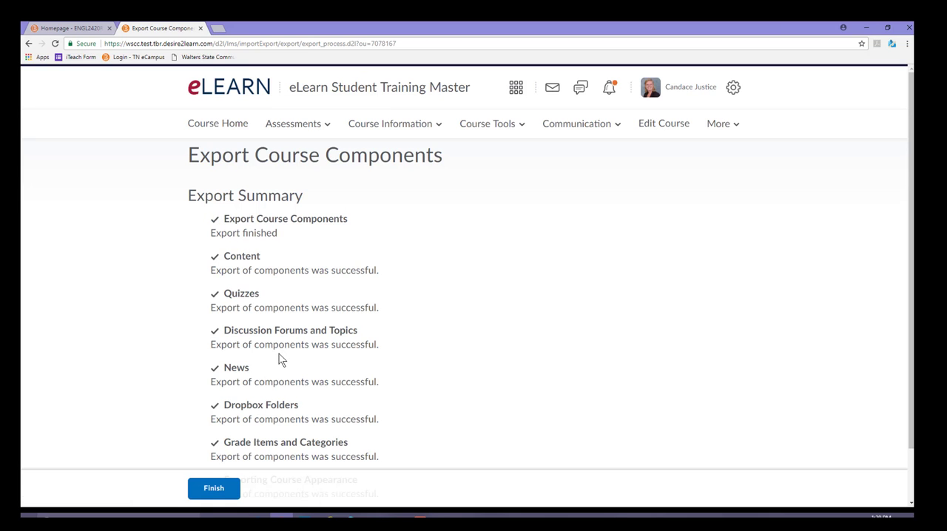
pyautogui.click(229, 487)
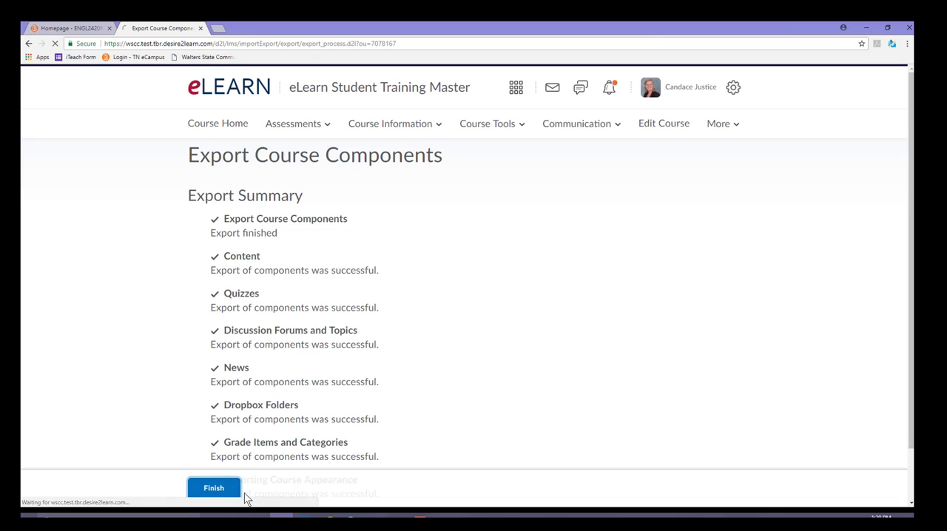
# Download the export Zip package and rename it as 1 section in the Downloads folder
pyautogui.click(318, 223)
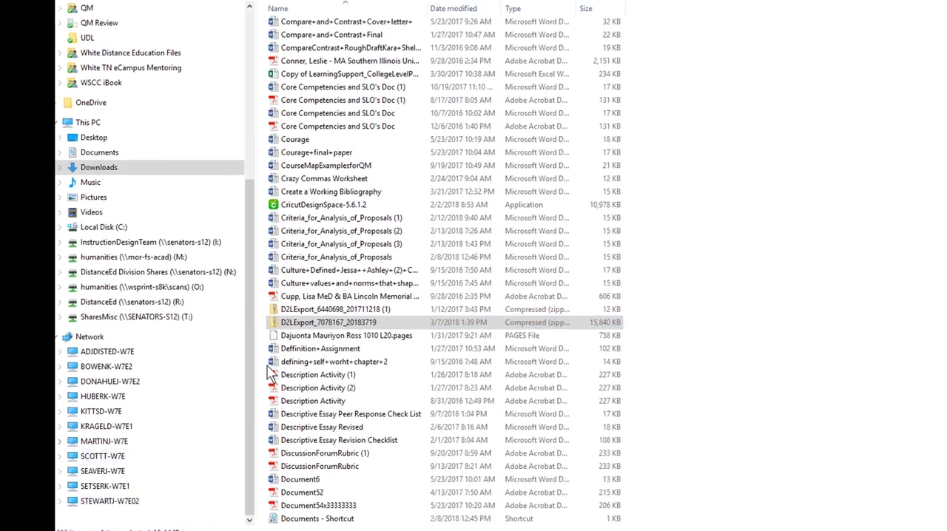
pyautogui.click(339, 316)
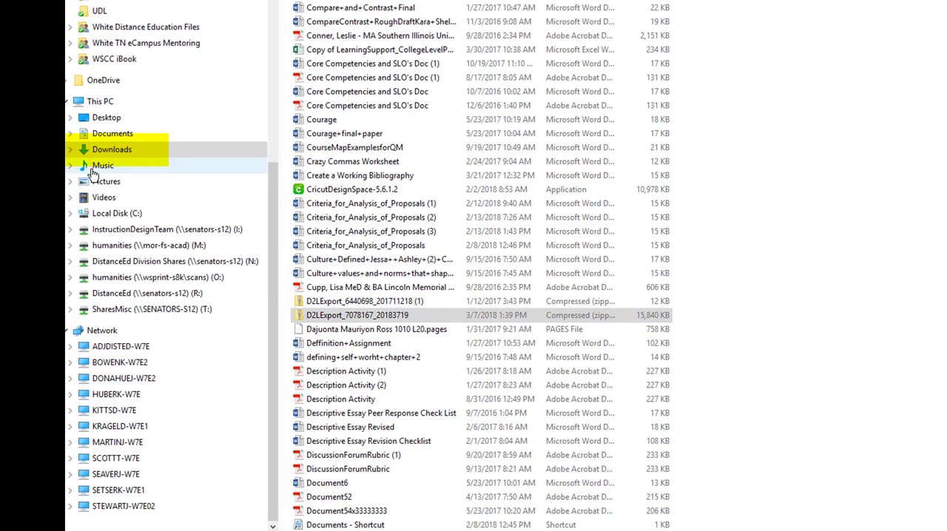
pyautogui.click(318, 315)
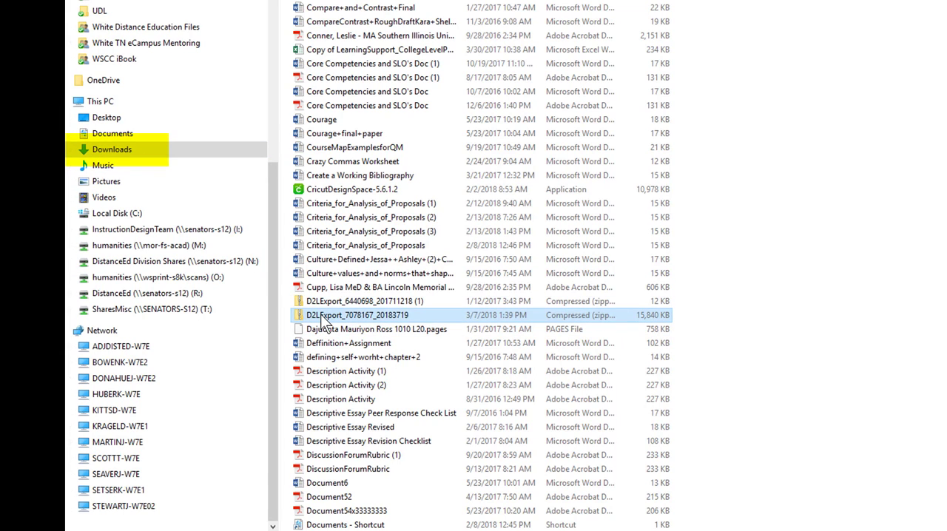
pyautogui.click(324, 318)
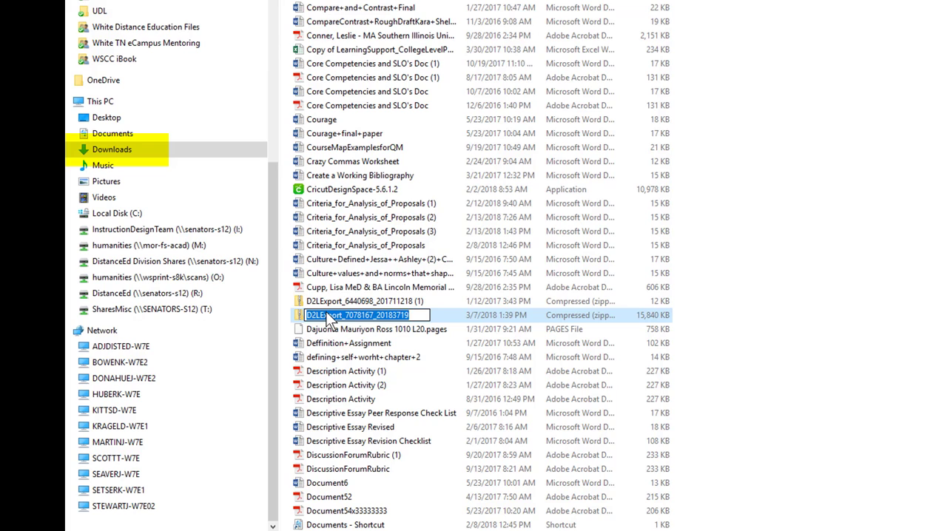
pyautogui.write('1 section')
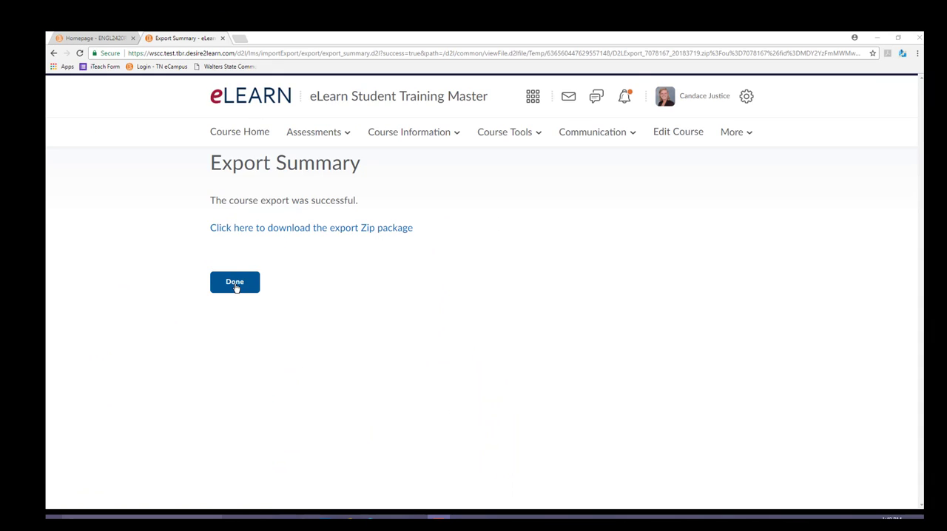
# Close the export summary and start importing components from a course package
pyautogui.click(234, 282)
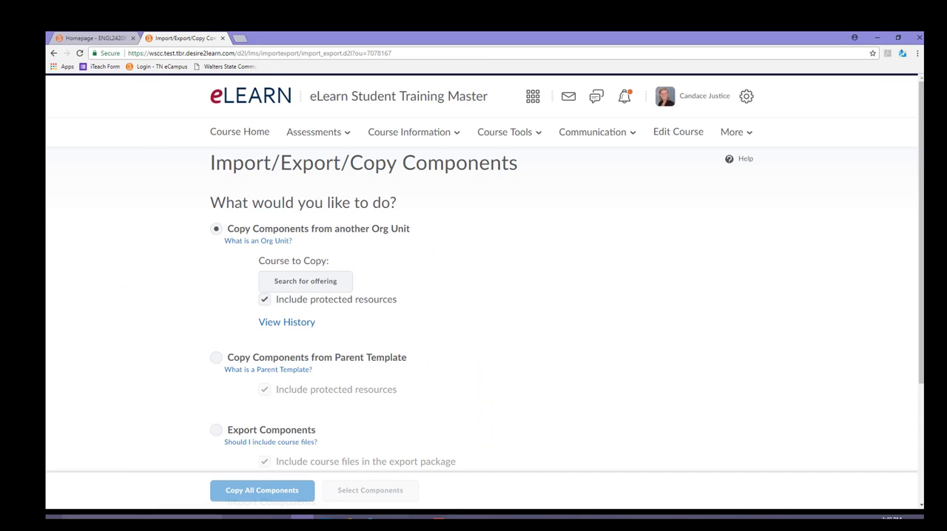
pyautogui.scroll(-2, 191, 366)
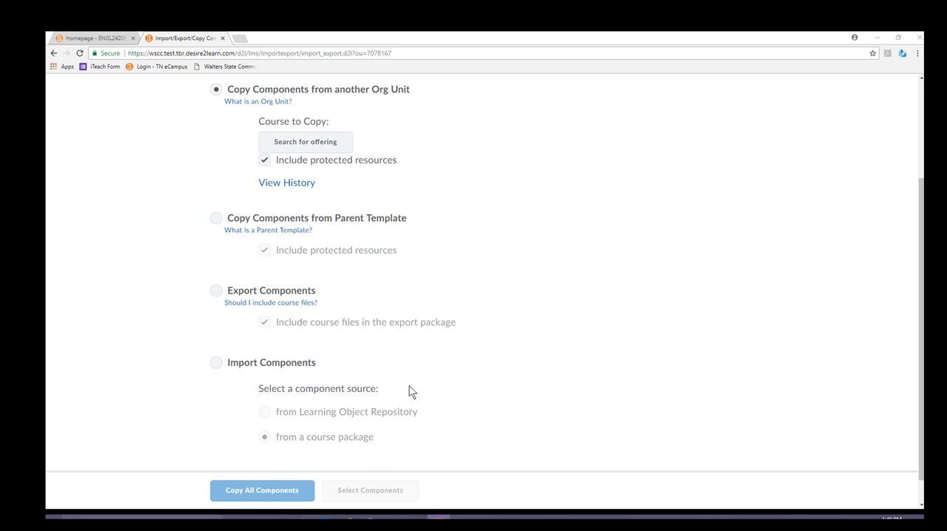
pyautogui.click(217, 362)
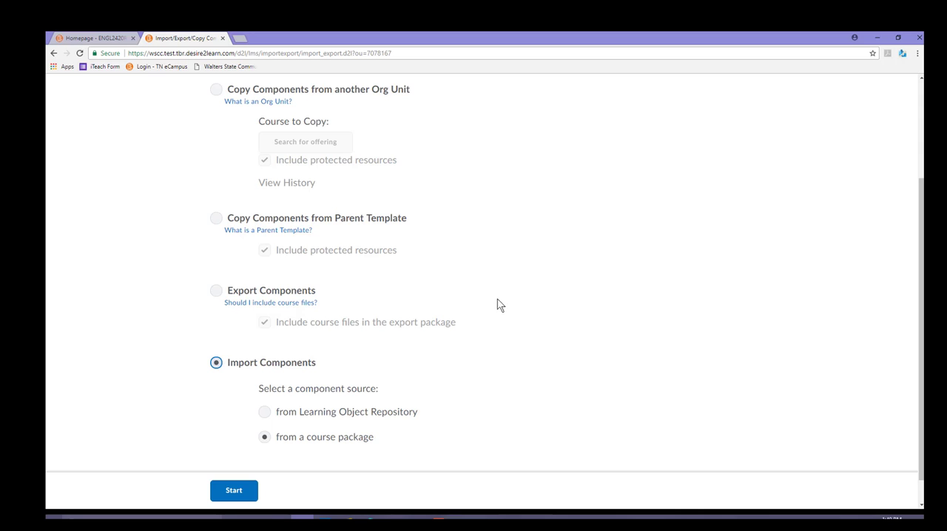
pyautogui.scroll(-1, 527, 346)
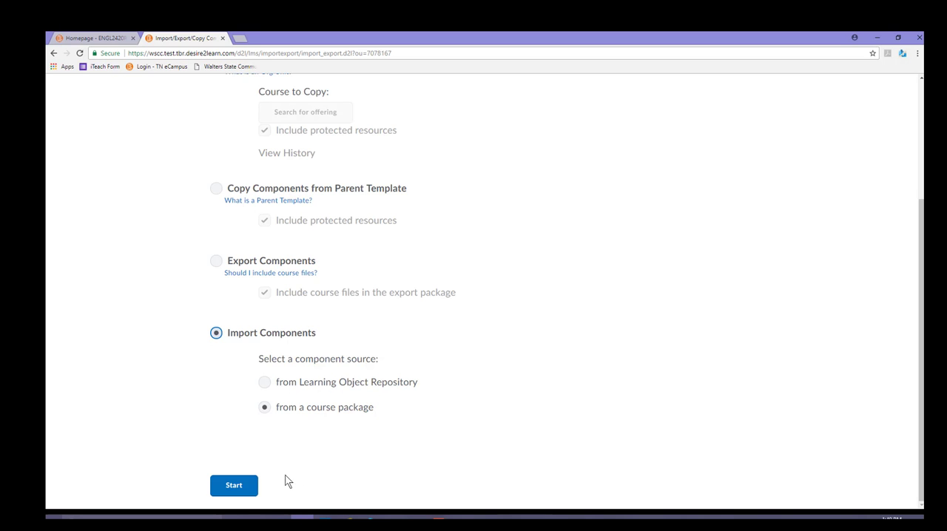
pyautogui.click(233, 485)
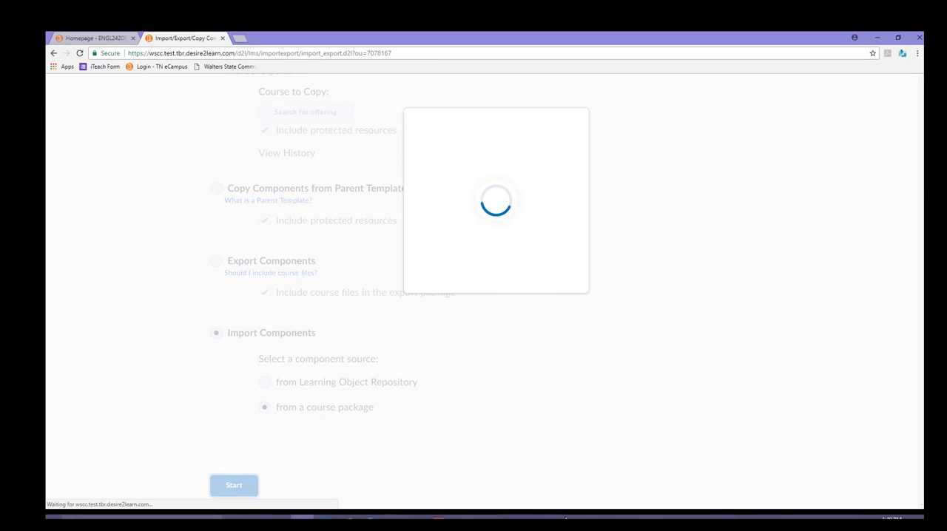
# Upload the 1 section package from Downloads and continue with the advanced import options to the component selection
pyautogui.press('super+e')
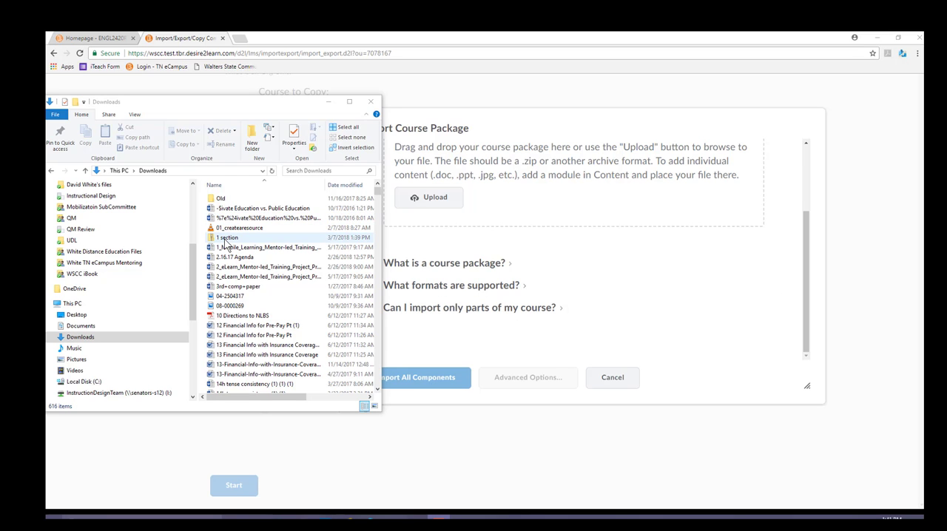
pyautogui.moveTo(225, 241); pyautogui.dragTo(499, 202)
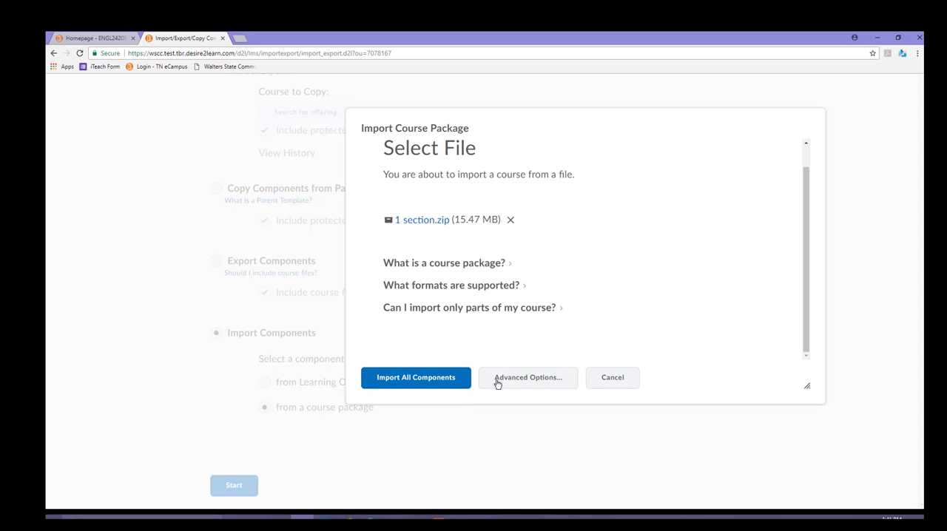
pyautogui.click(429, 389)
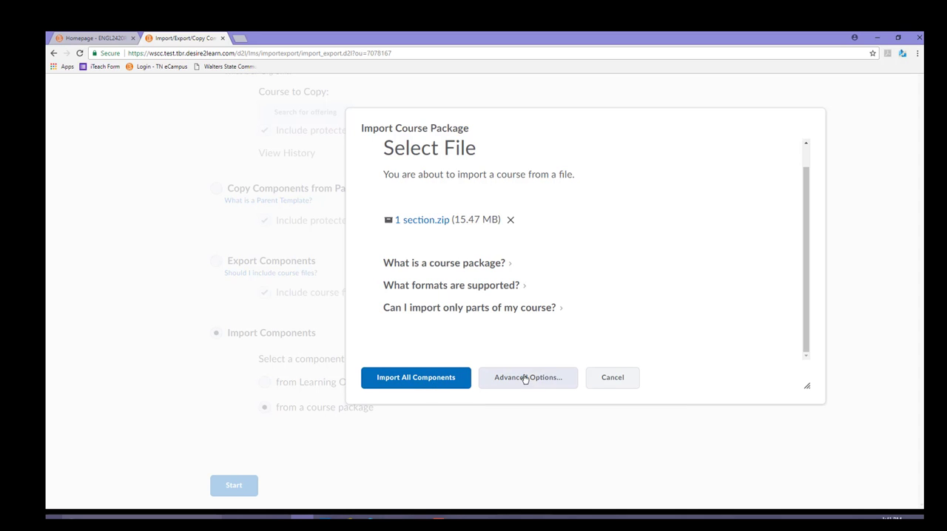
pyautogui.click(549, 380)
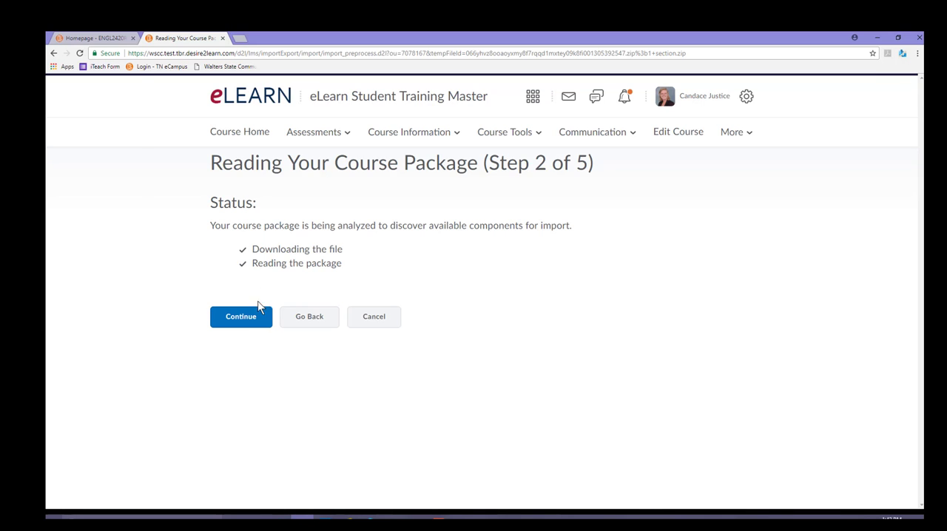
pyautogui.click(245, 322)
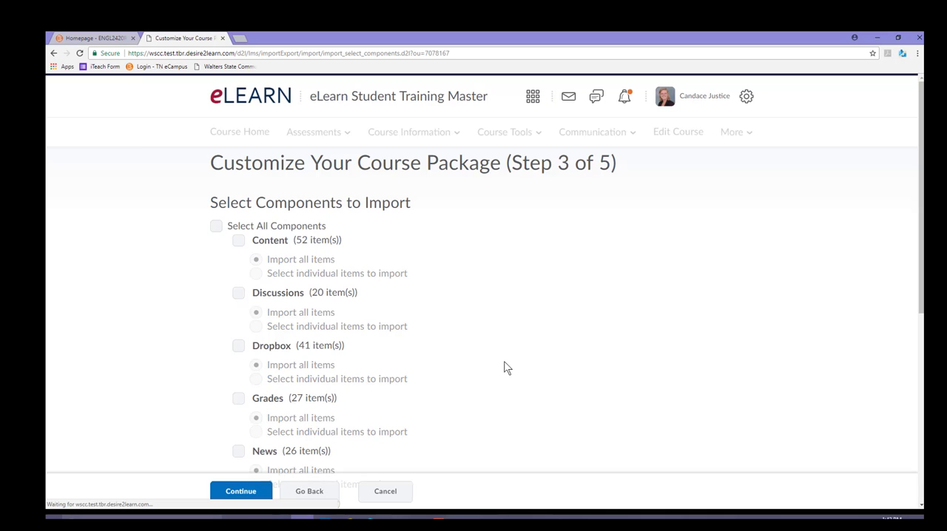
# Review the components available for import and the advanced options for file destination, overwriting and metadata
pyautogui.scroll(-5, 581, 334)
pyautogui.scroll(-1, 488, 488)
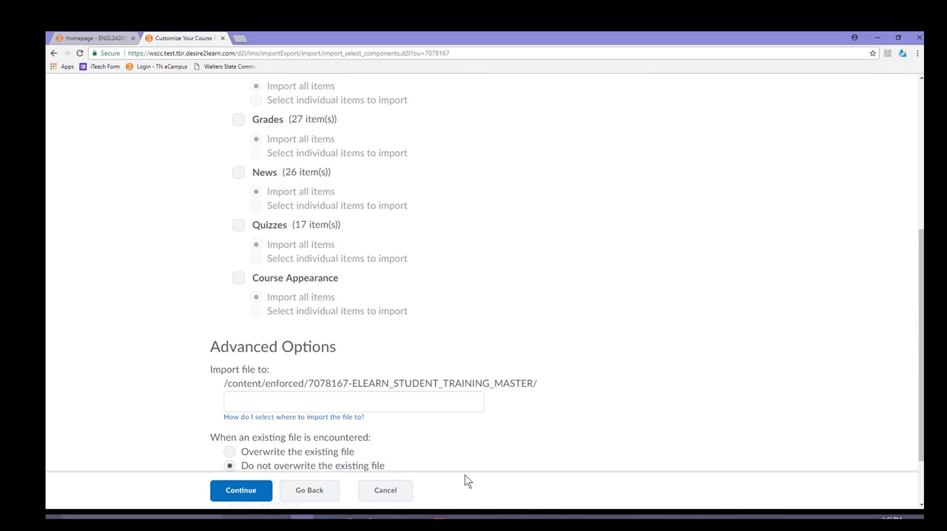
pyautogui.scroll(6, 465, 480)
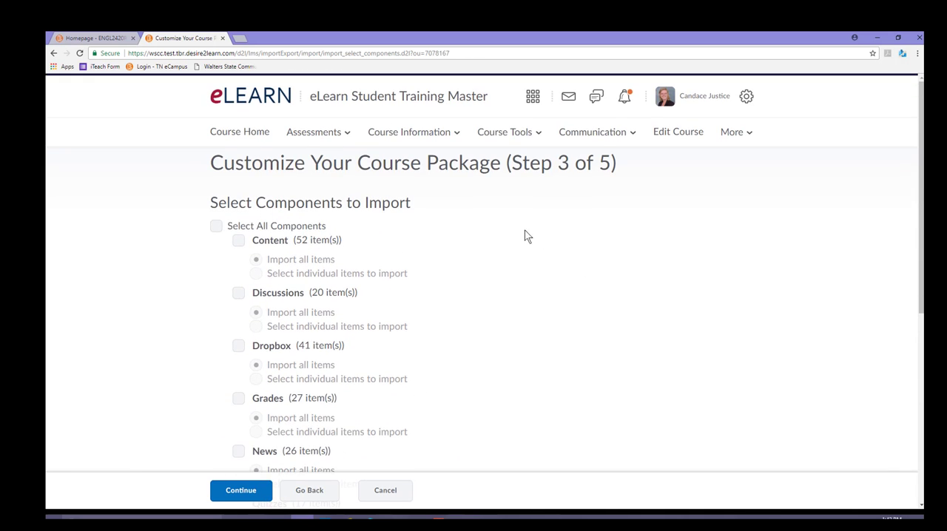
pyautogui.scroll(-5, 480, 355)
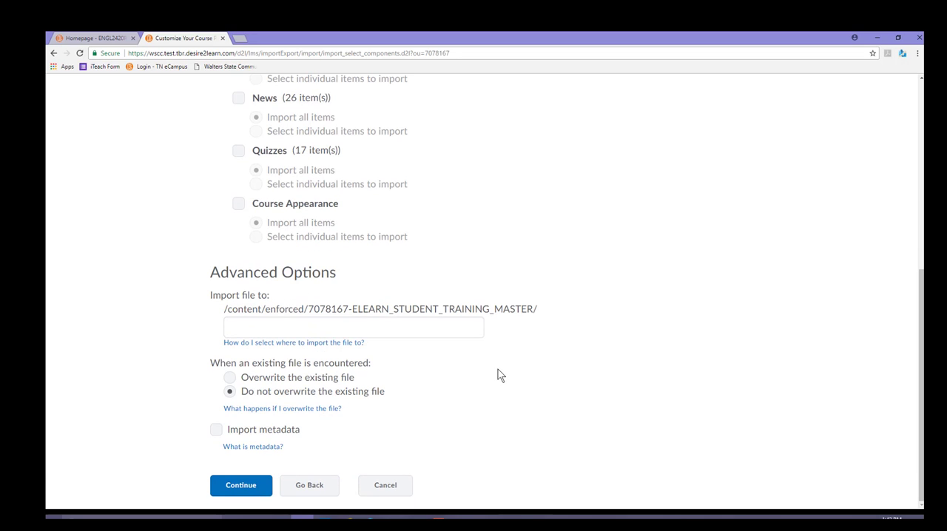
pyautogui.scroll(2, 337, 212)
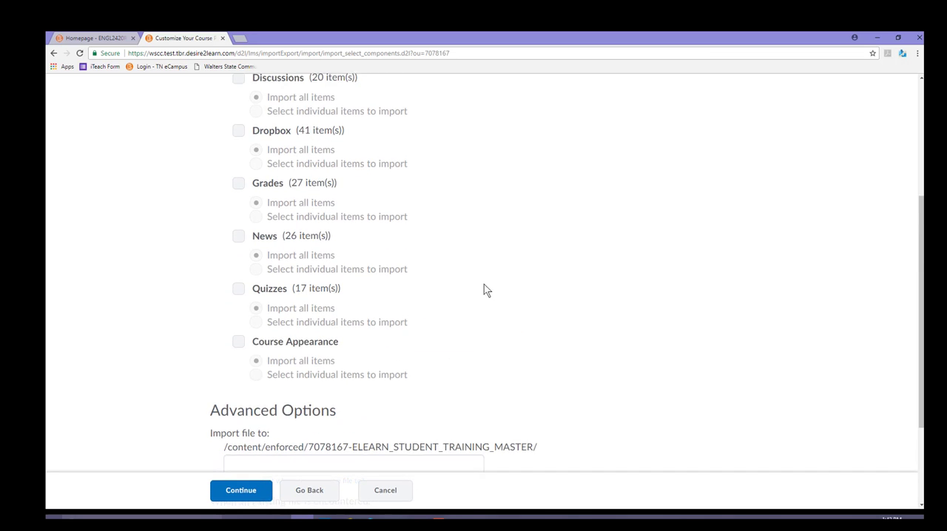
pyautogui.scroll(-2, 486, 289)
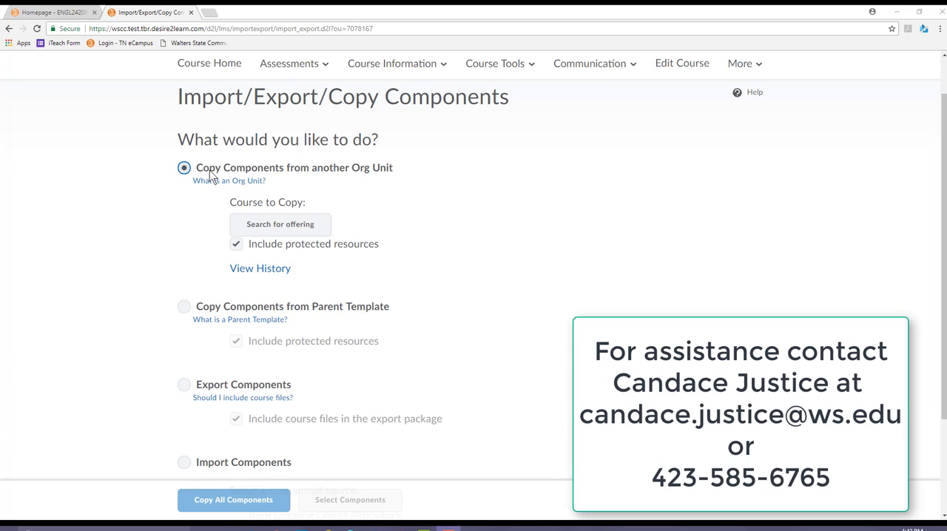
pyautogui.scroll(1, 466, 256)
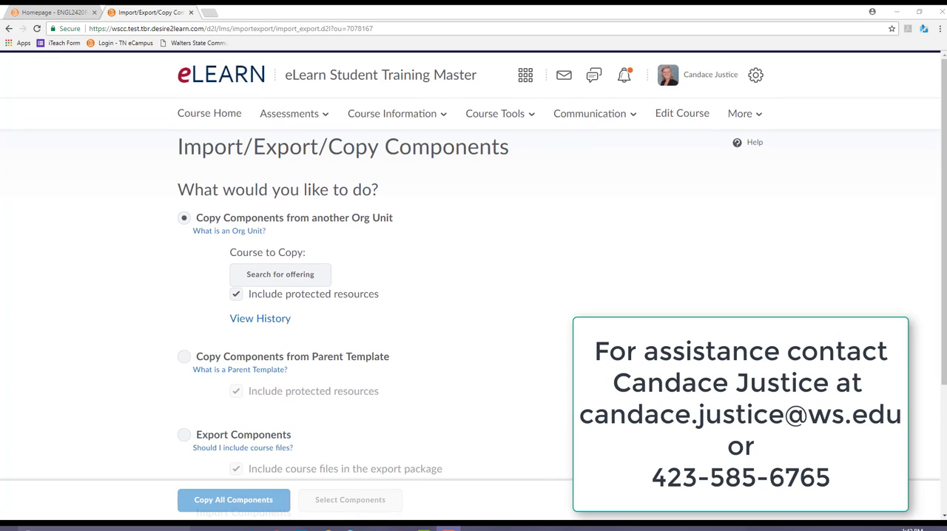